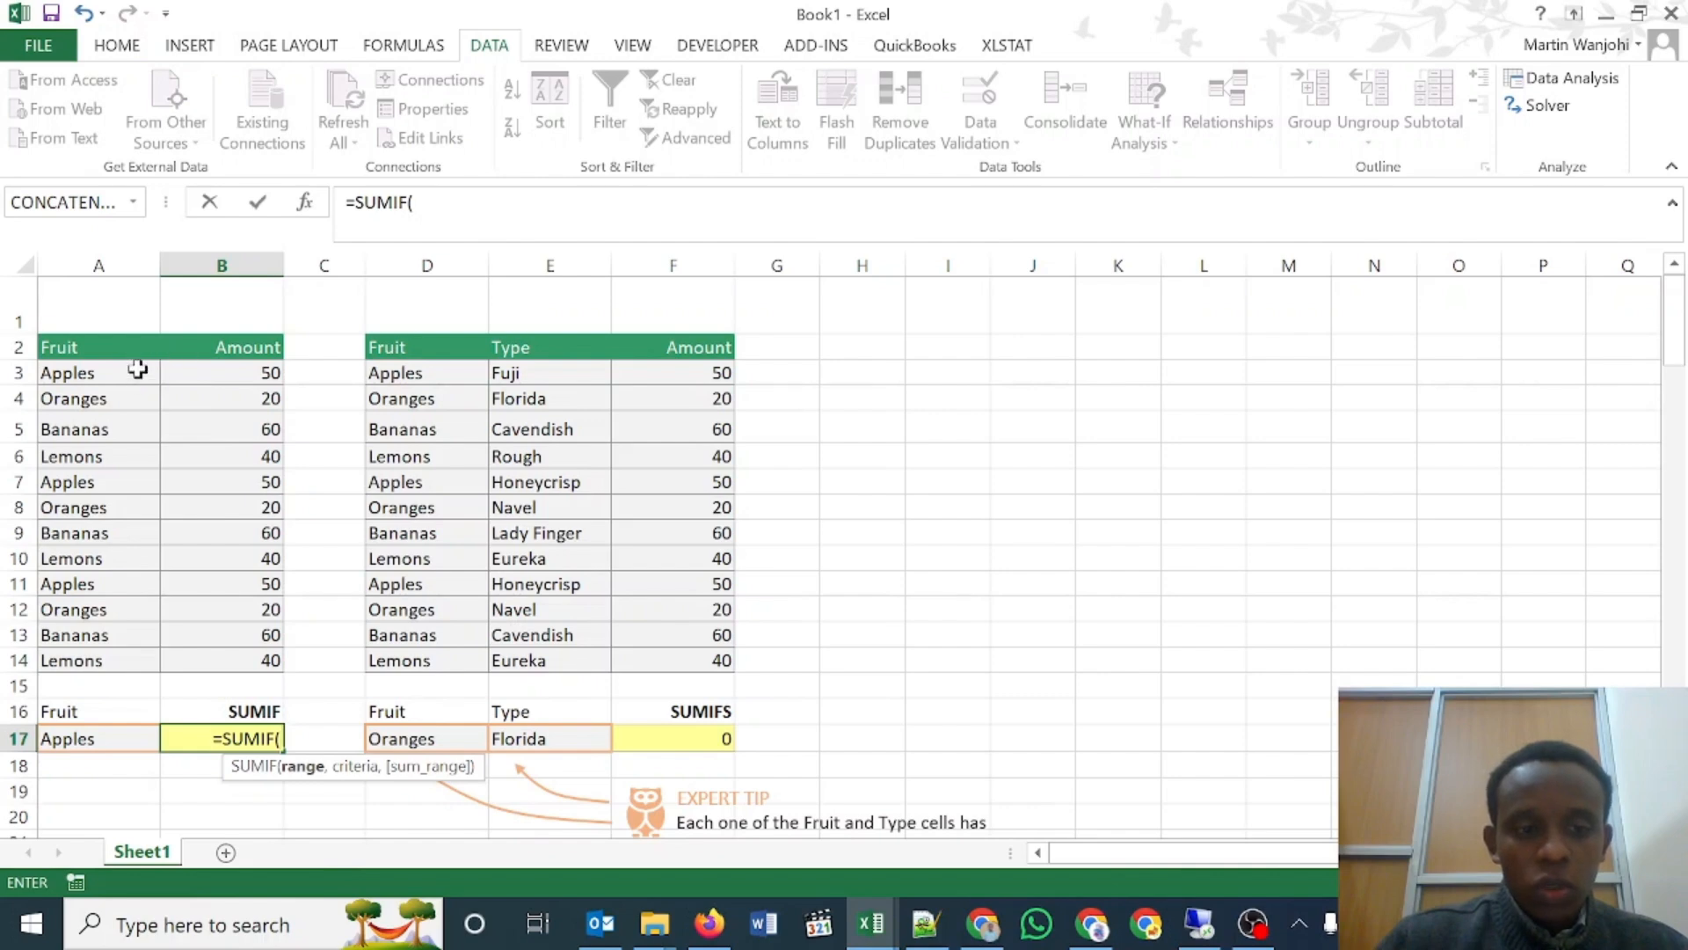
Step: Complete the SUMIF formula in B17 with absolute range $A$3:$A$14, criterion A17 and absolute sum range $B$3:$B$14
left_click_drag(138, 369, 104, 661)
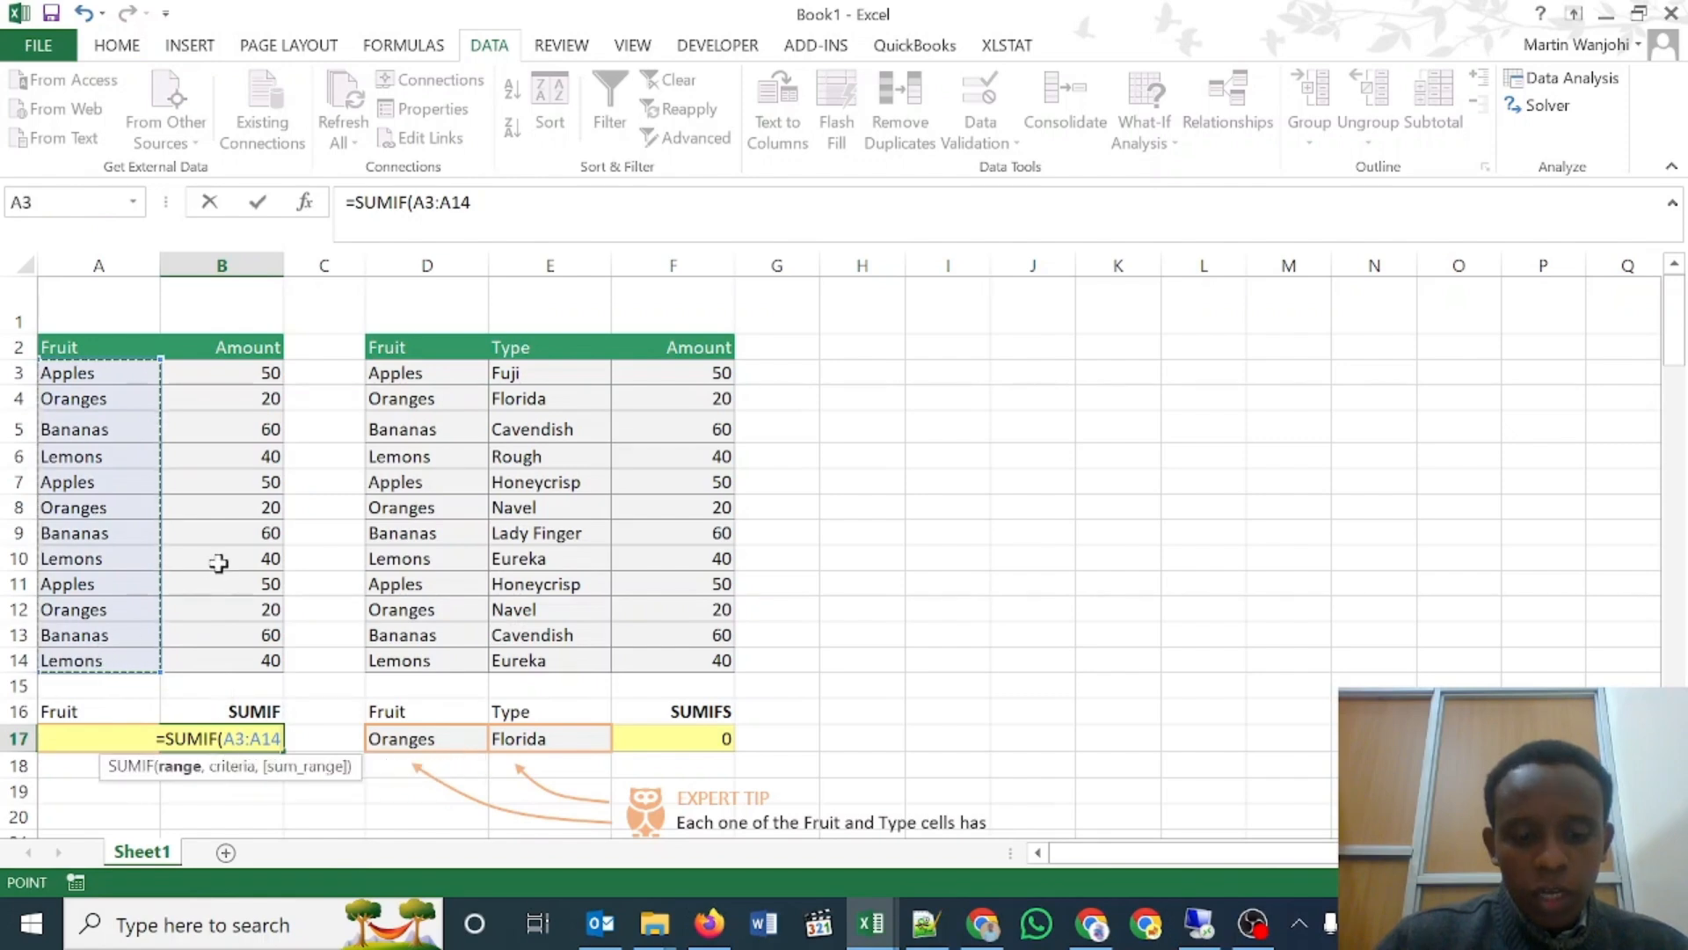
key("F4")
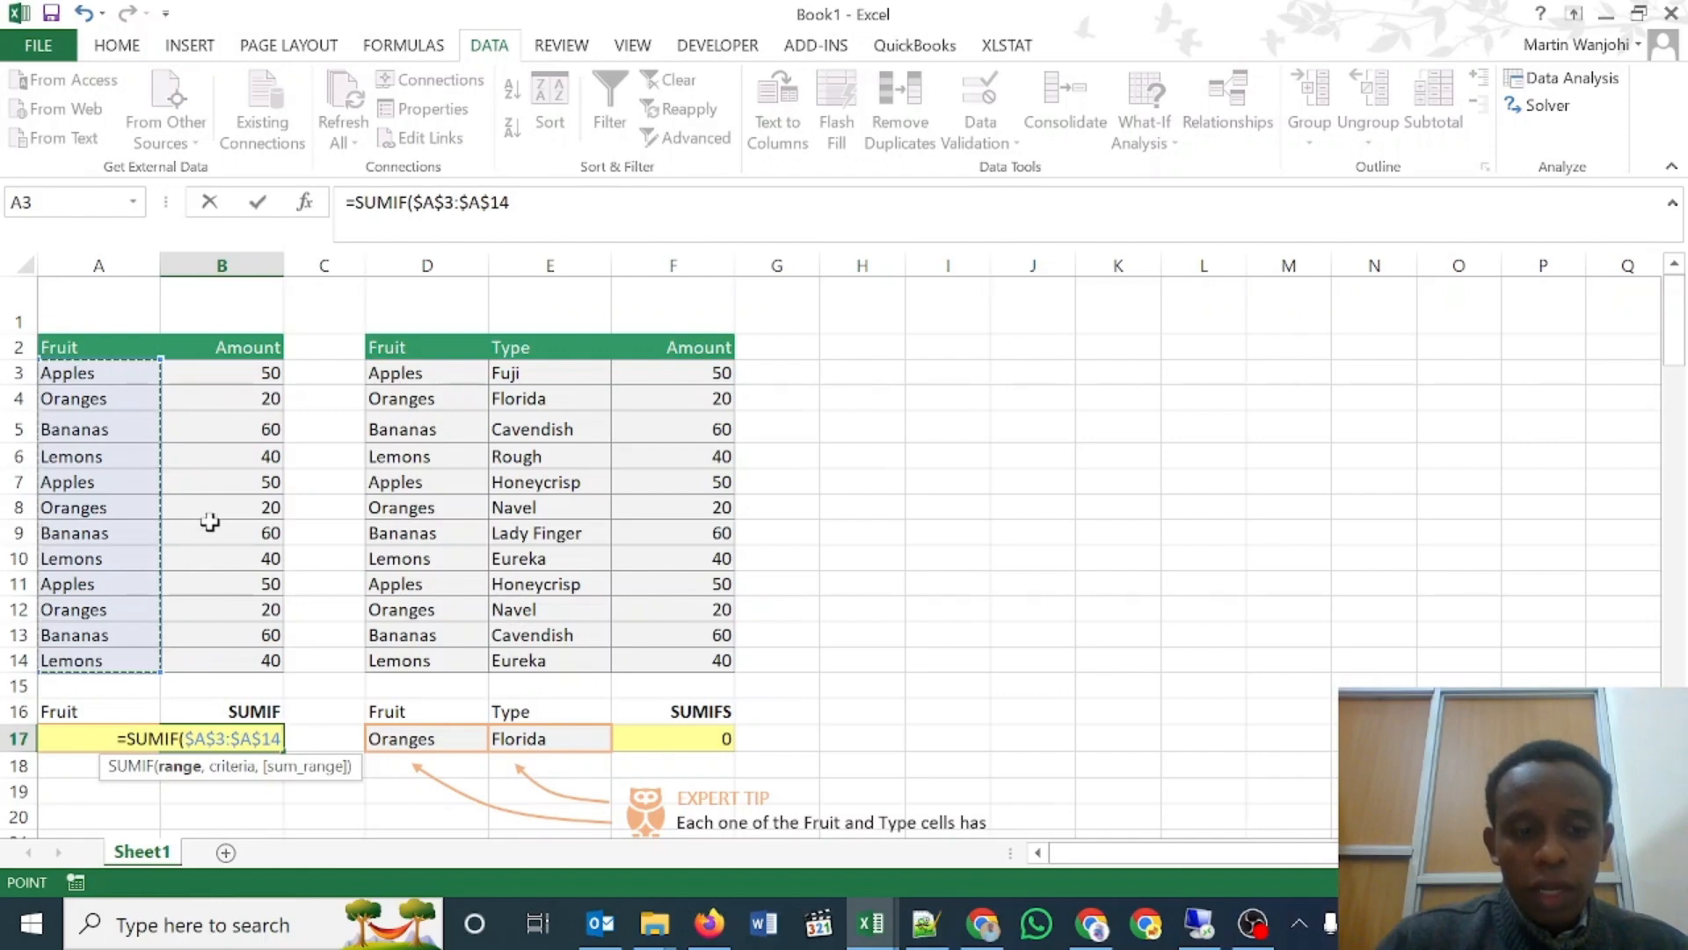
type(",")
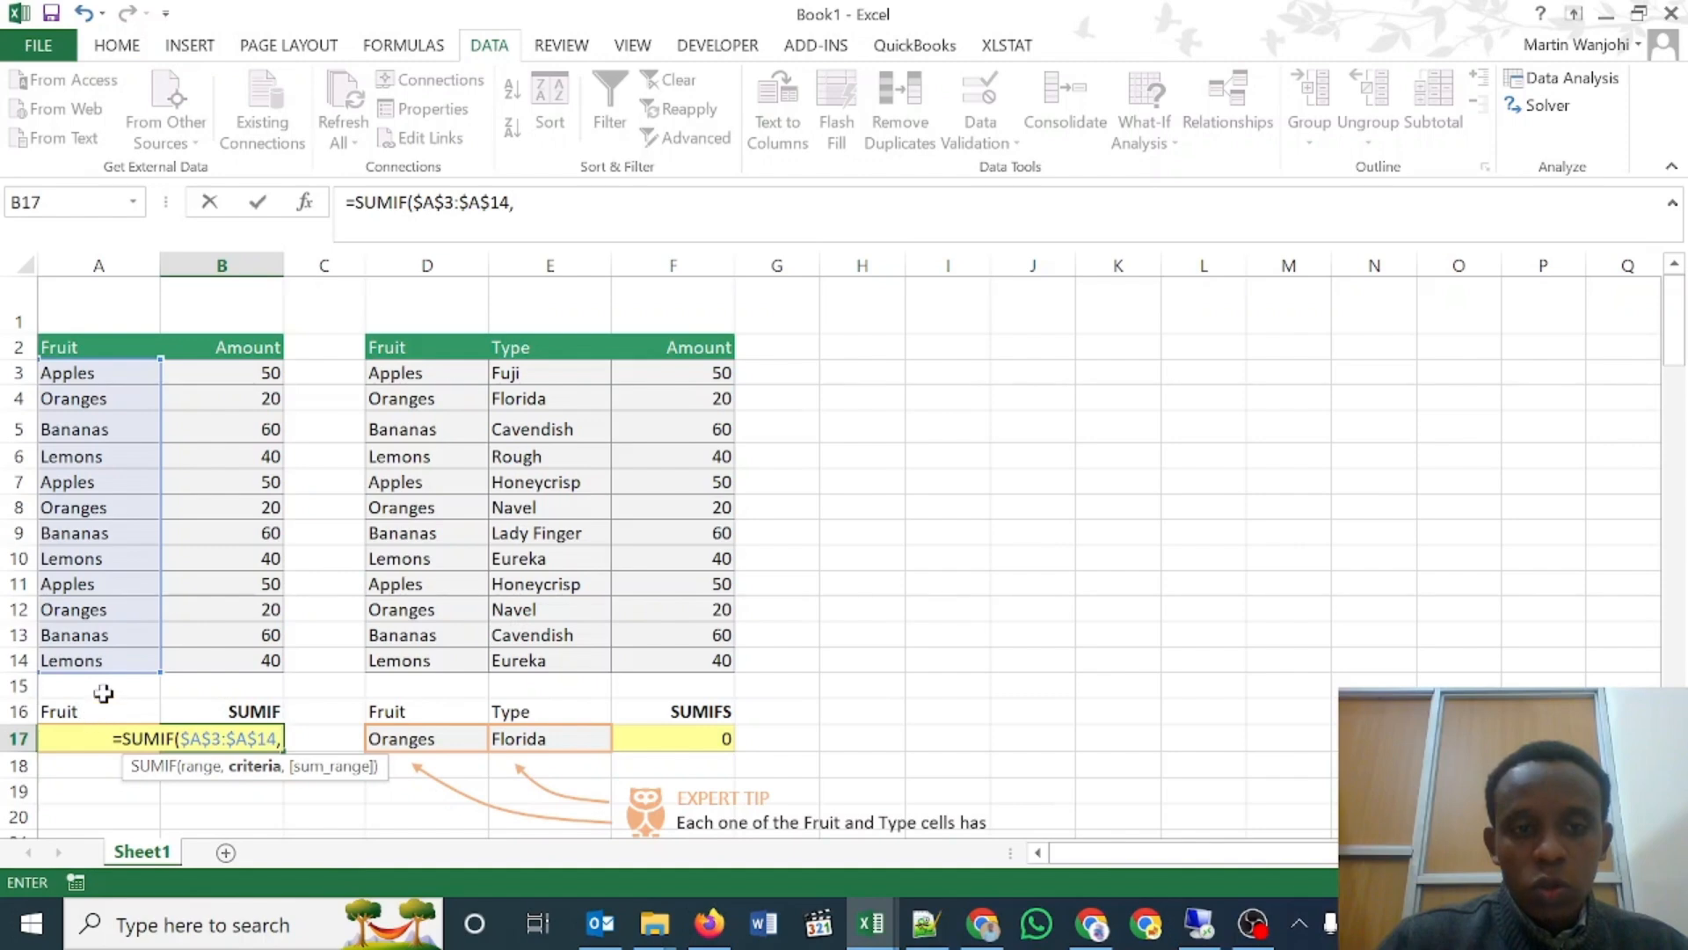
type("a")
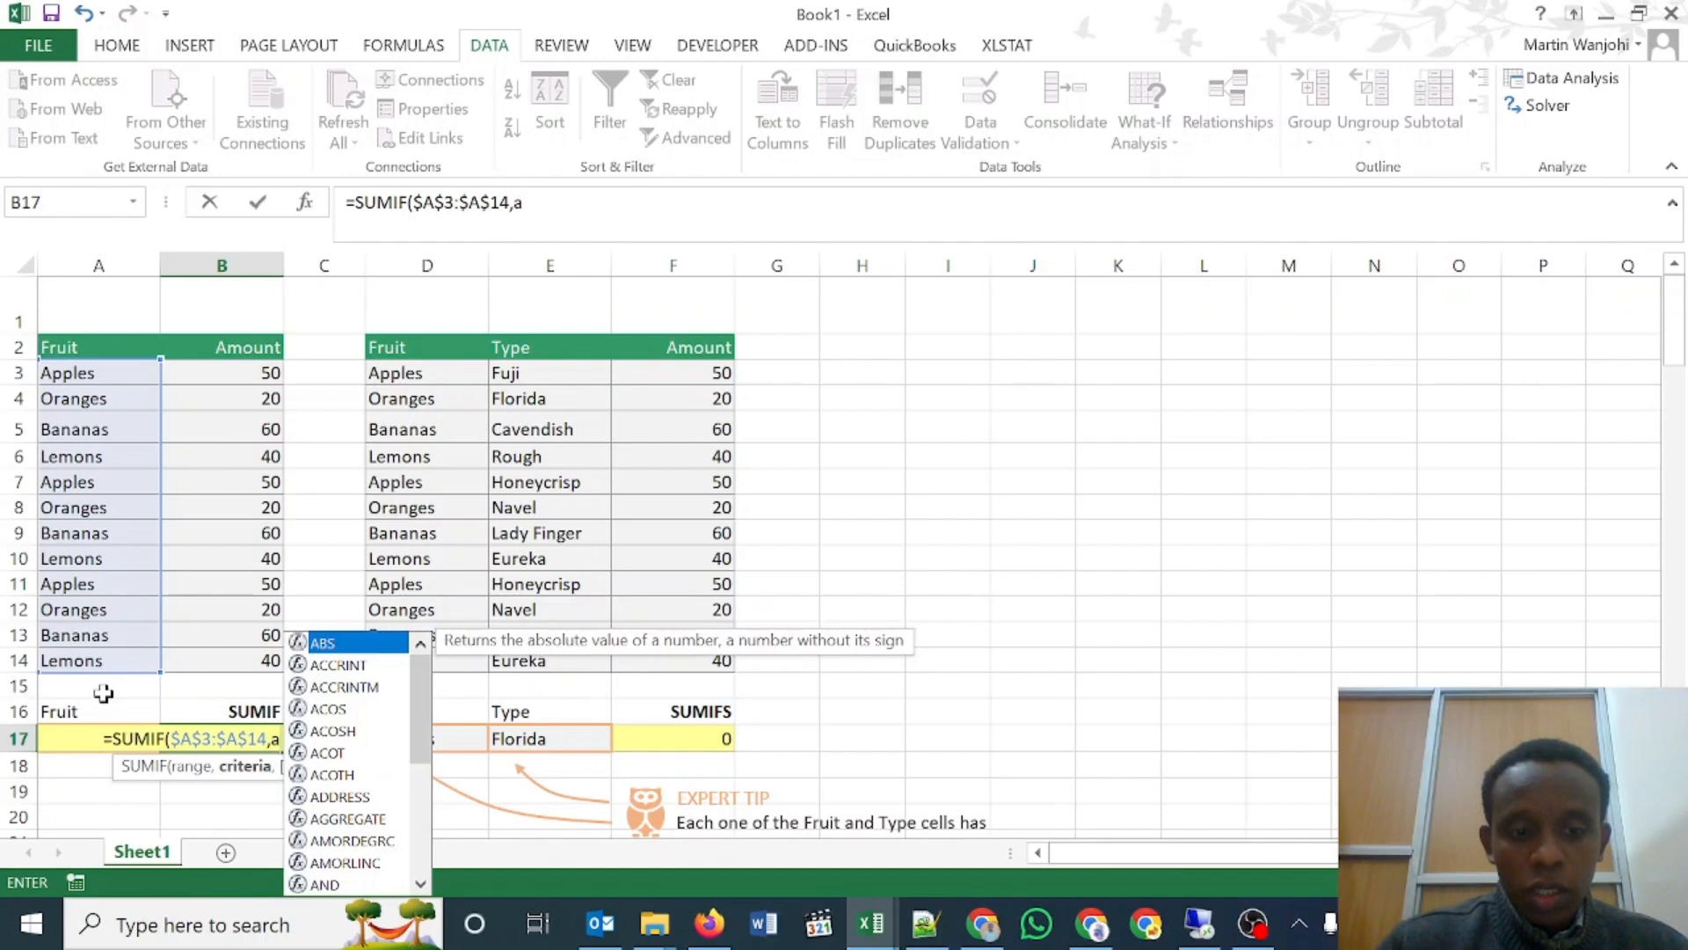
type("17")
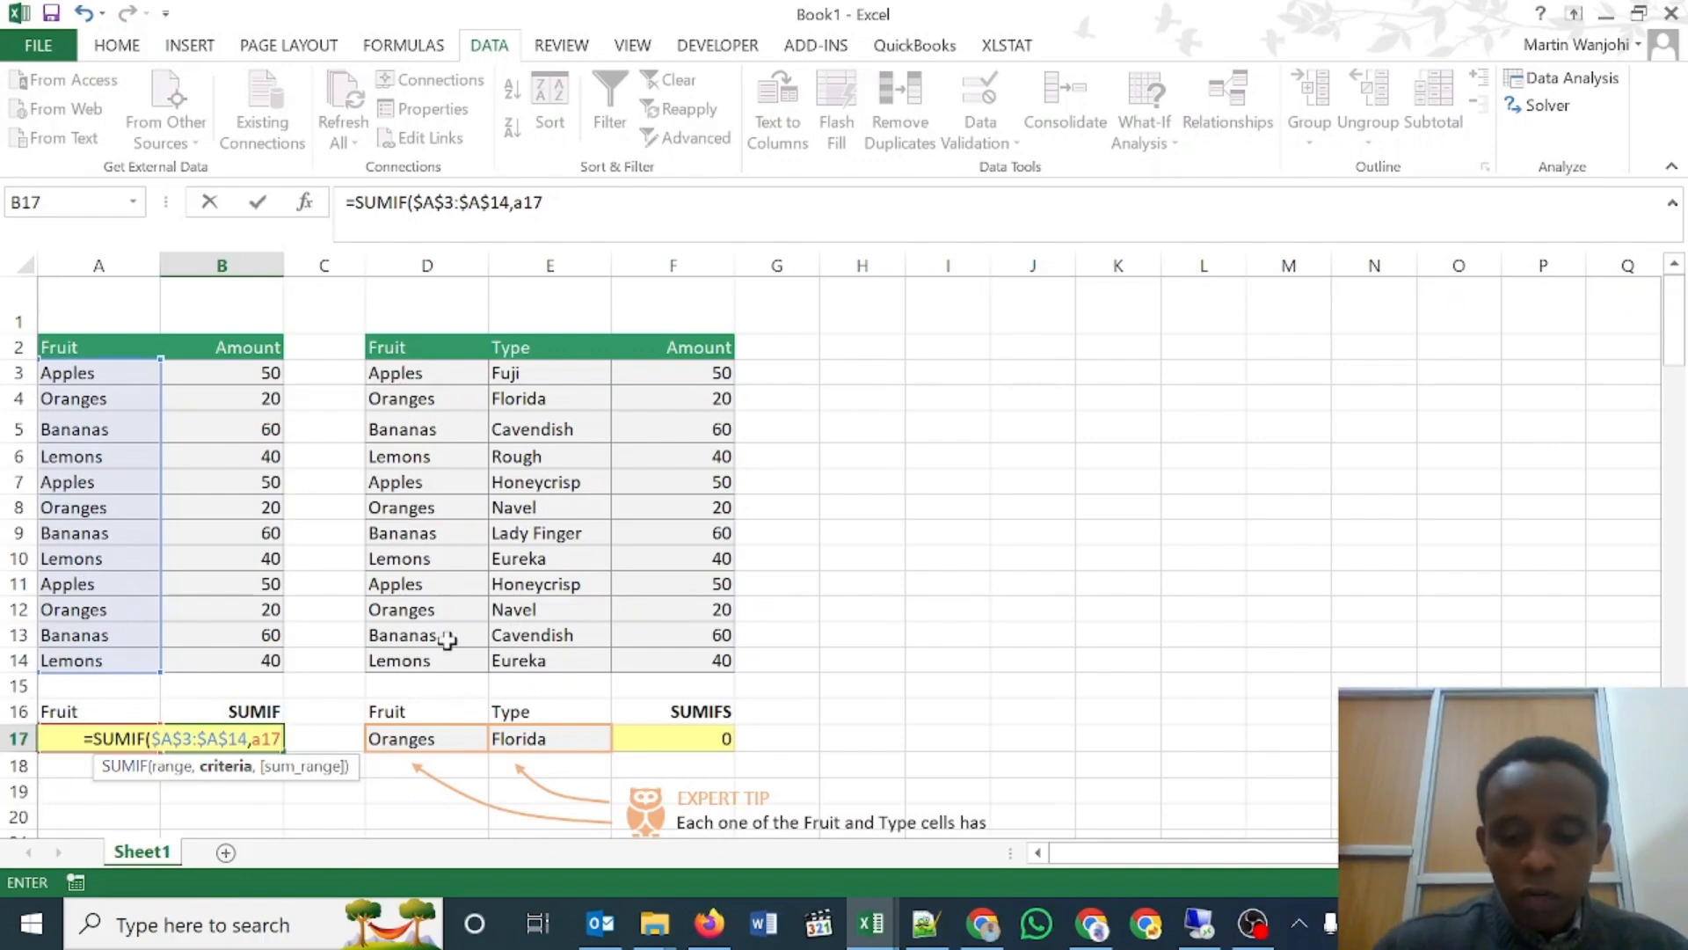
type(",")
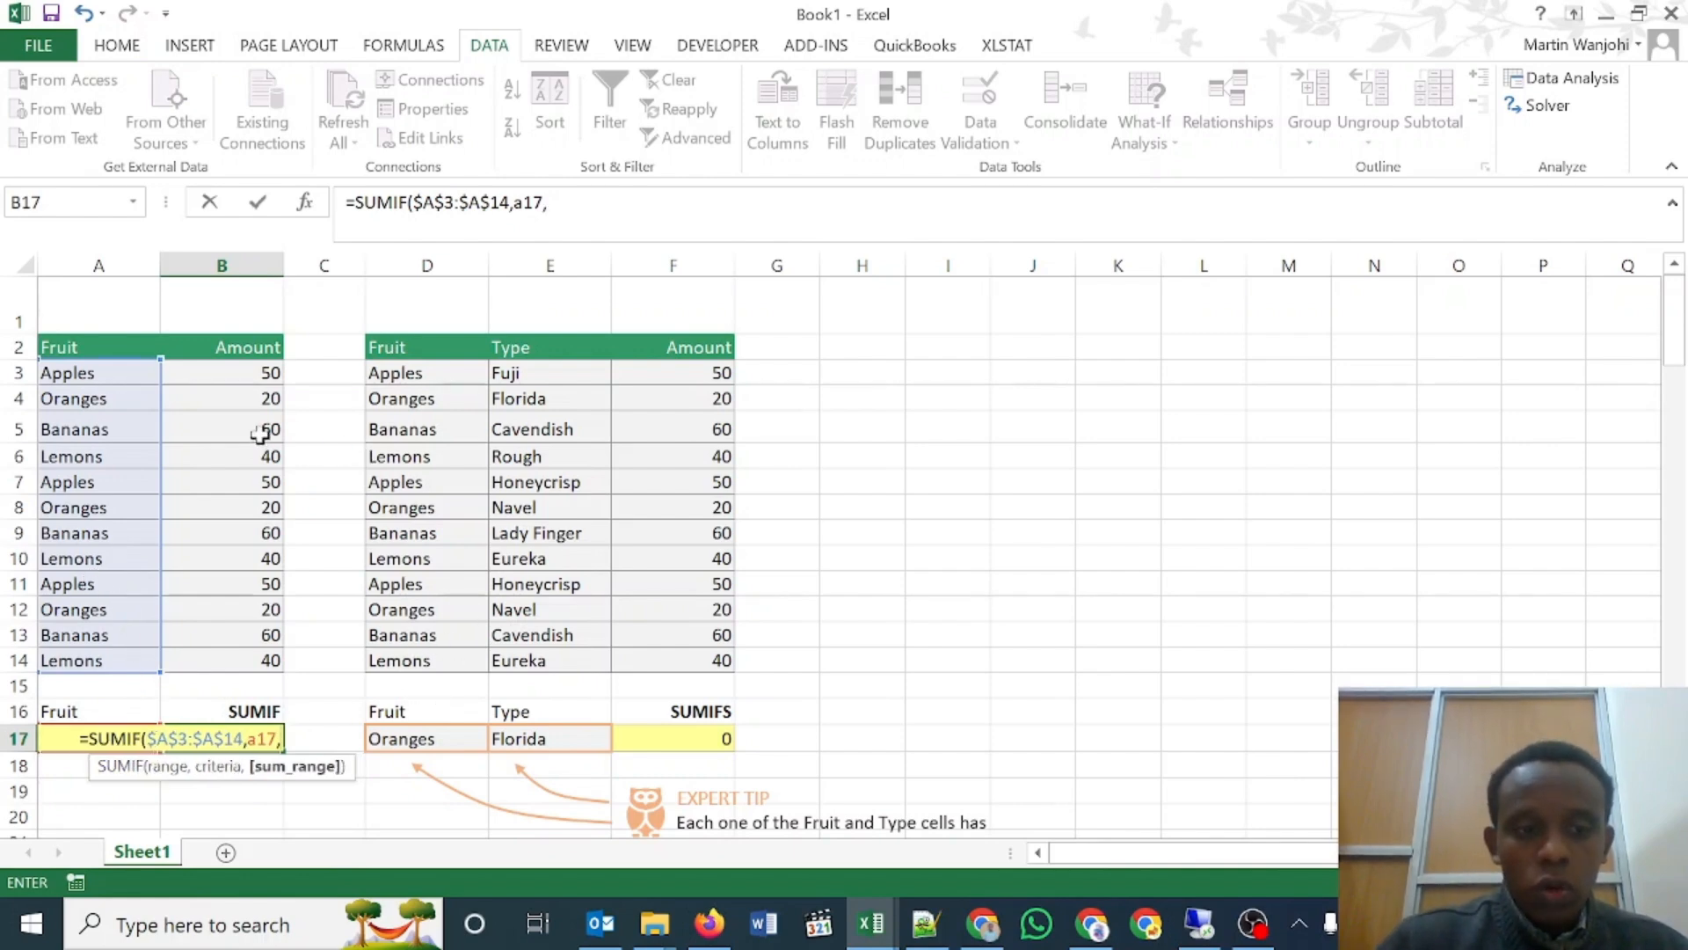
left_click_drag(216, 373, 225, 665)
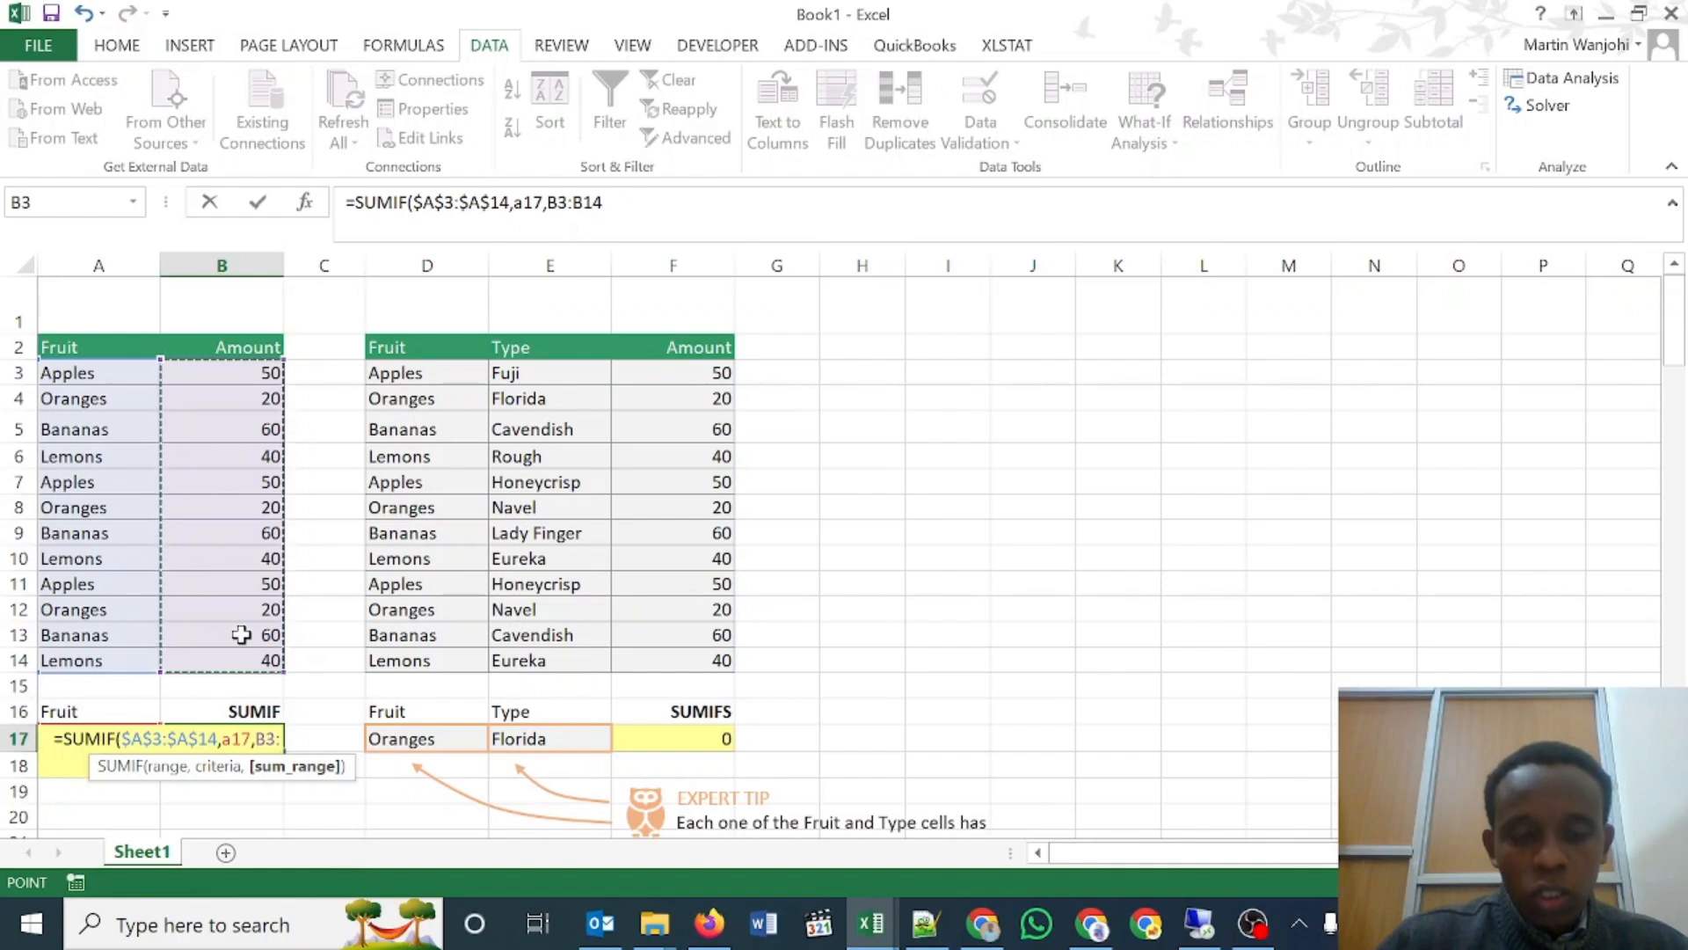
key("F4")
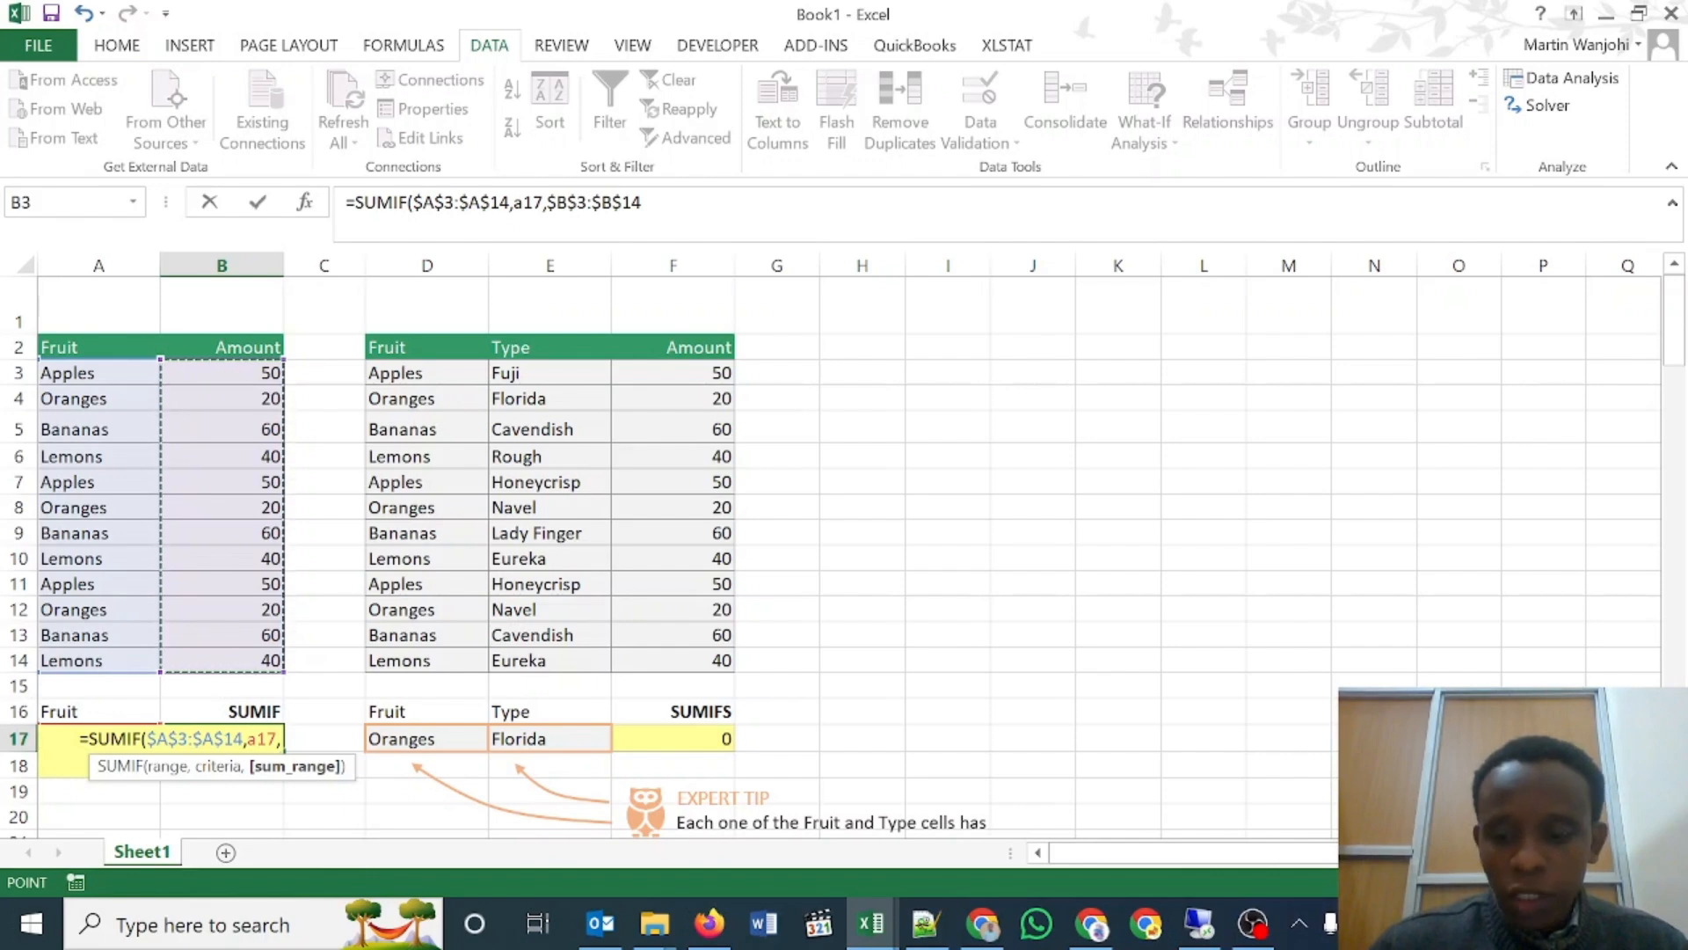
type(")")
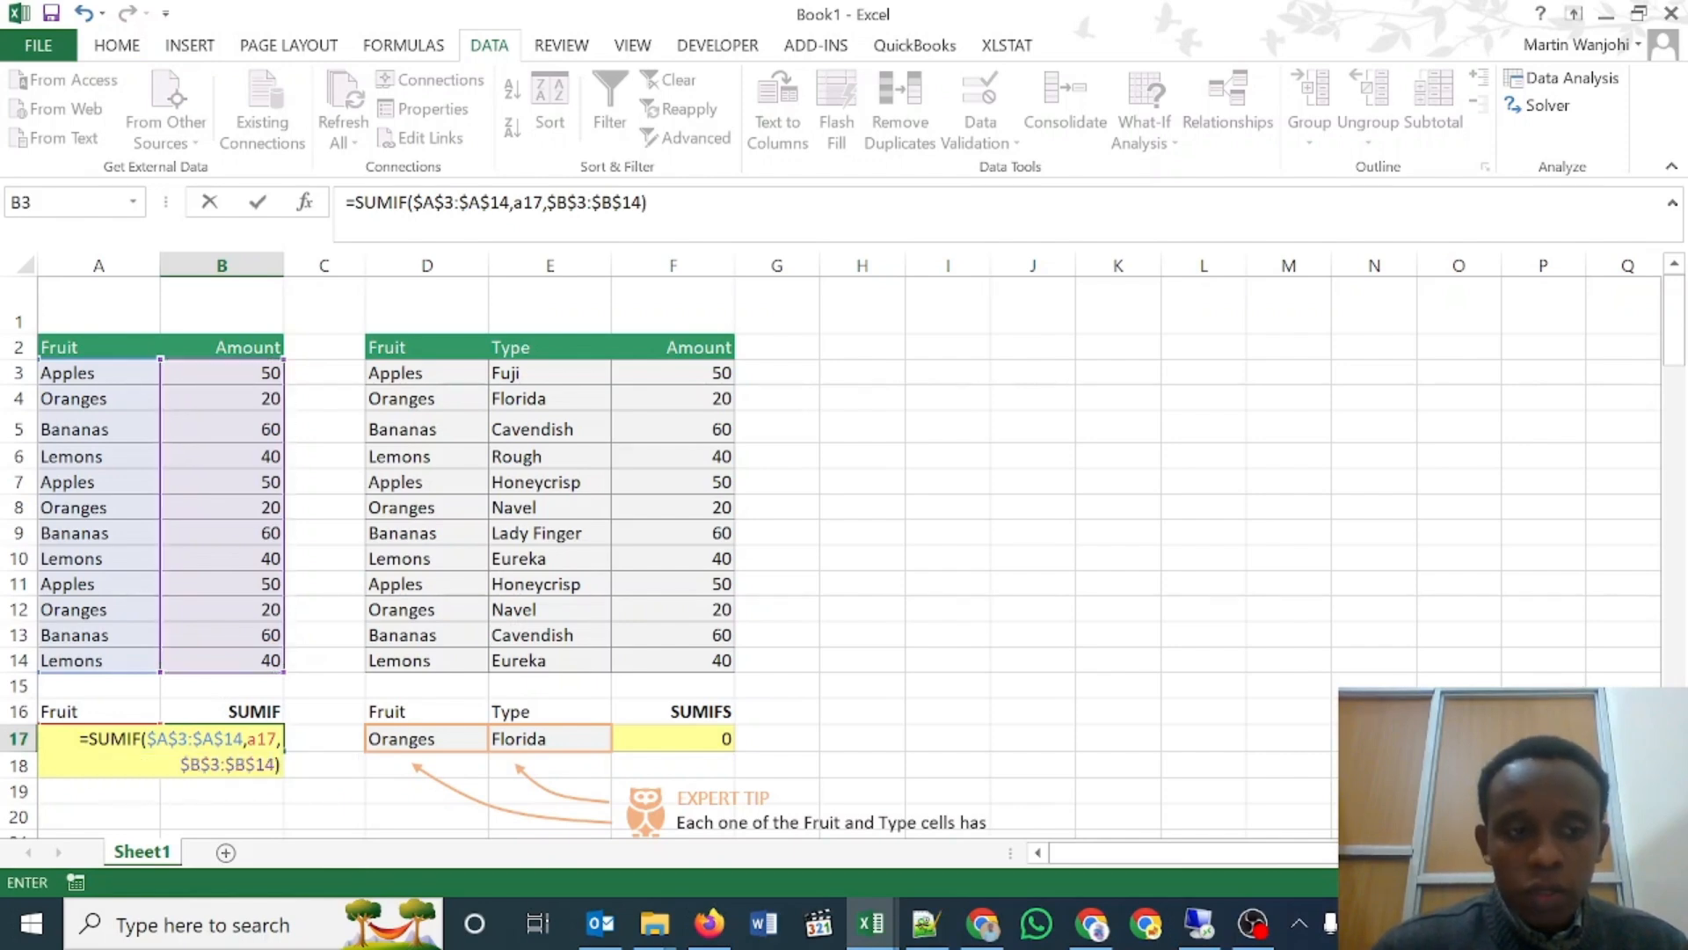
key("Return")
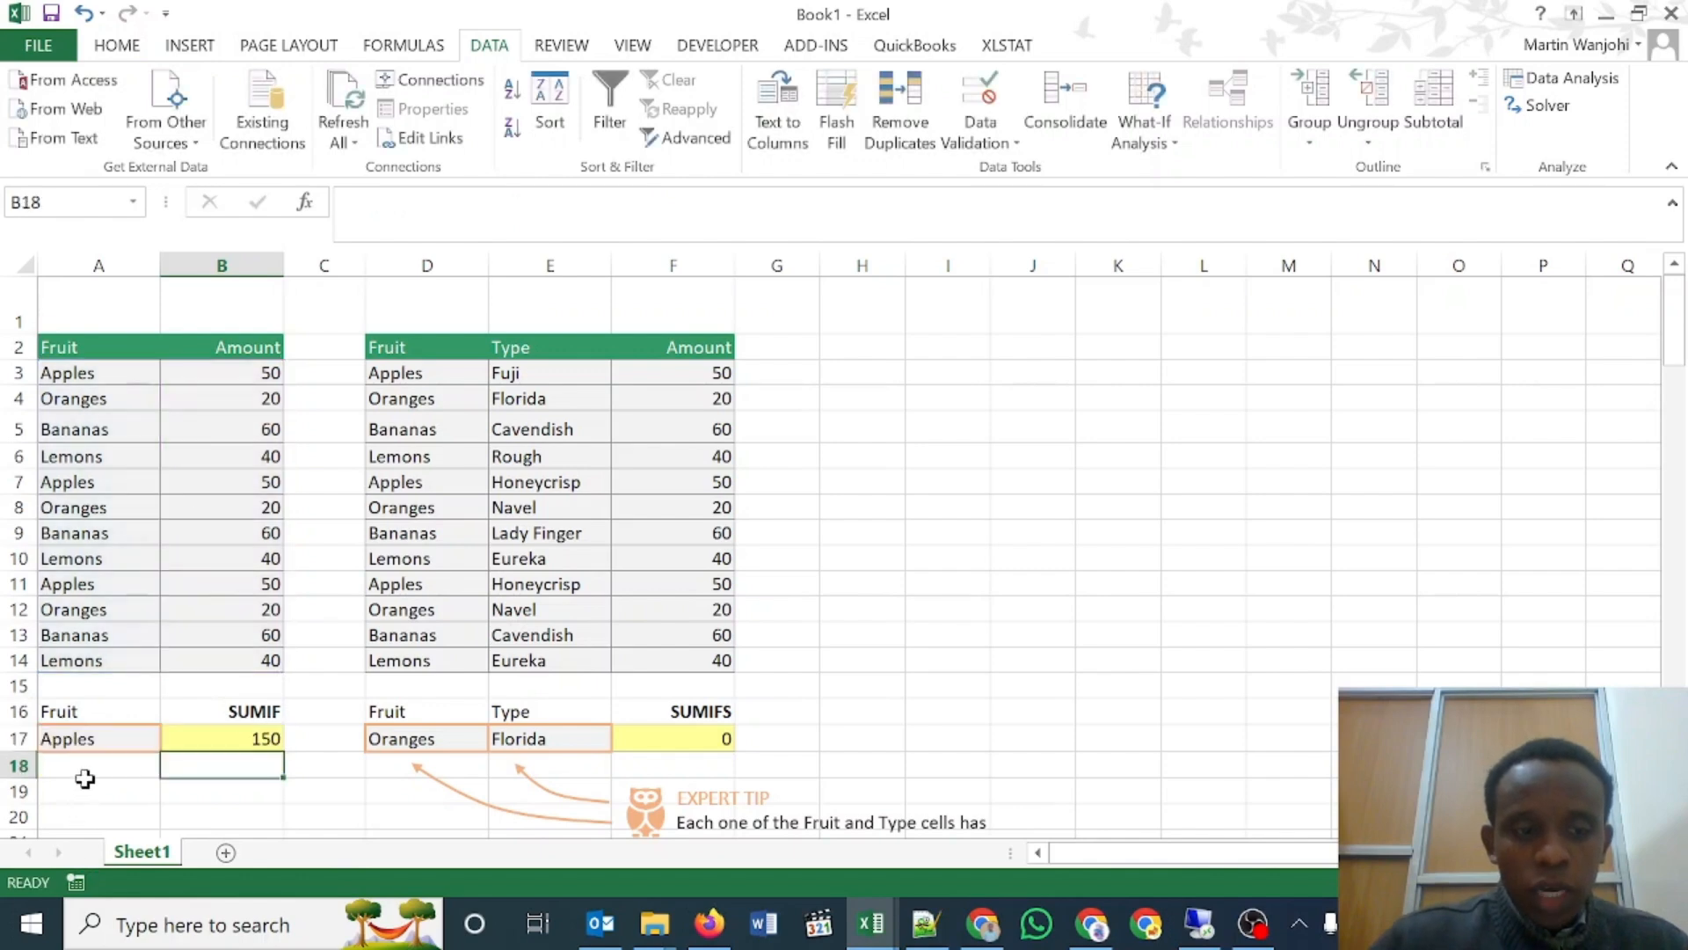
Step: Review the fruit table and the SUMIF inputs, and test the formula by choosing Bananas as the fruit in A17
left_click(96, 741)
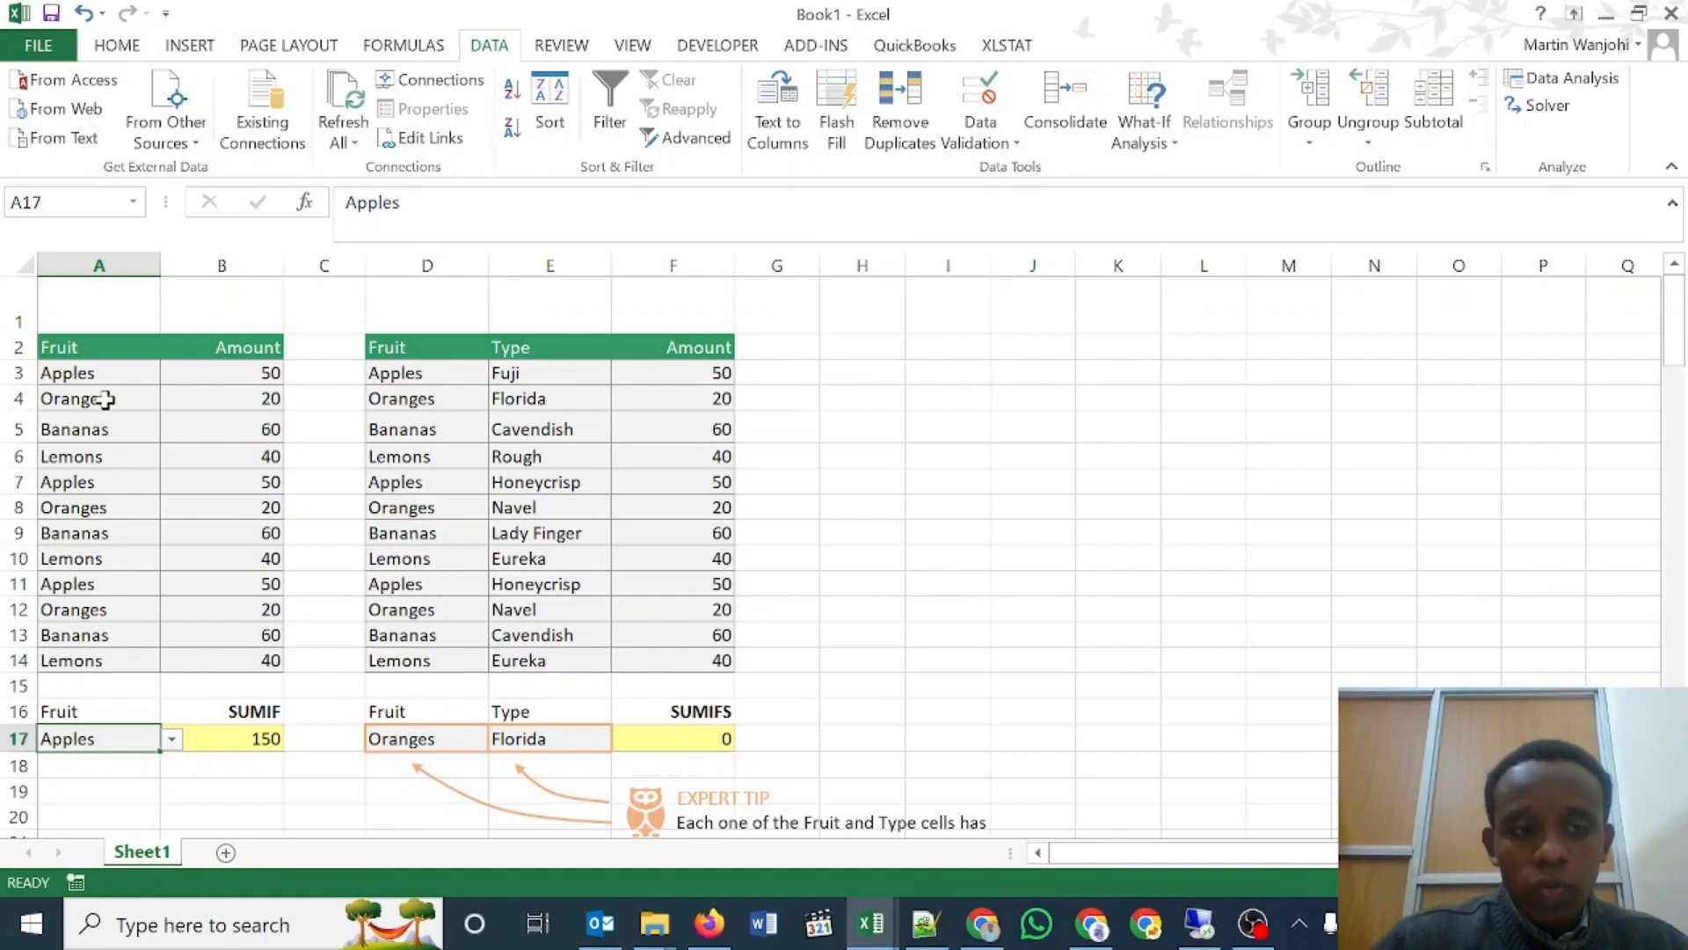
left_click_drag(98, 371, 117, 675)
left_click(132, 710)
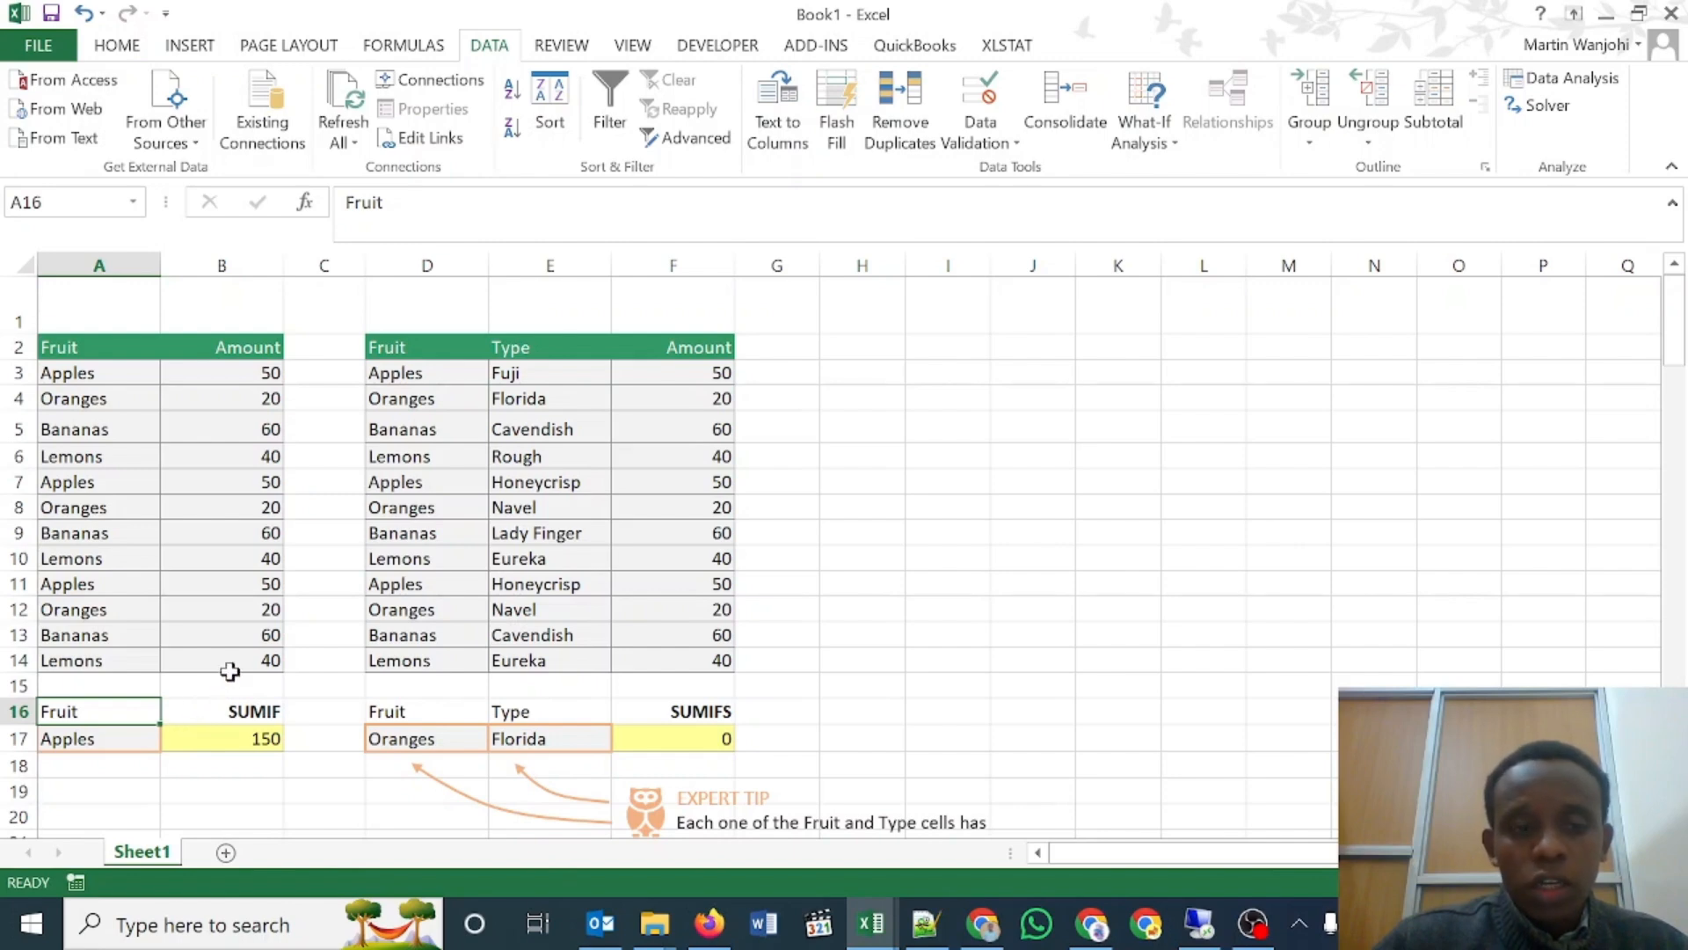
left_click_drag(209, 739, 115, 738)
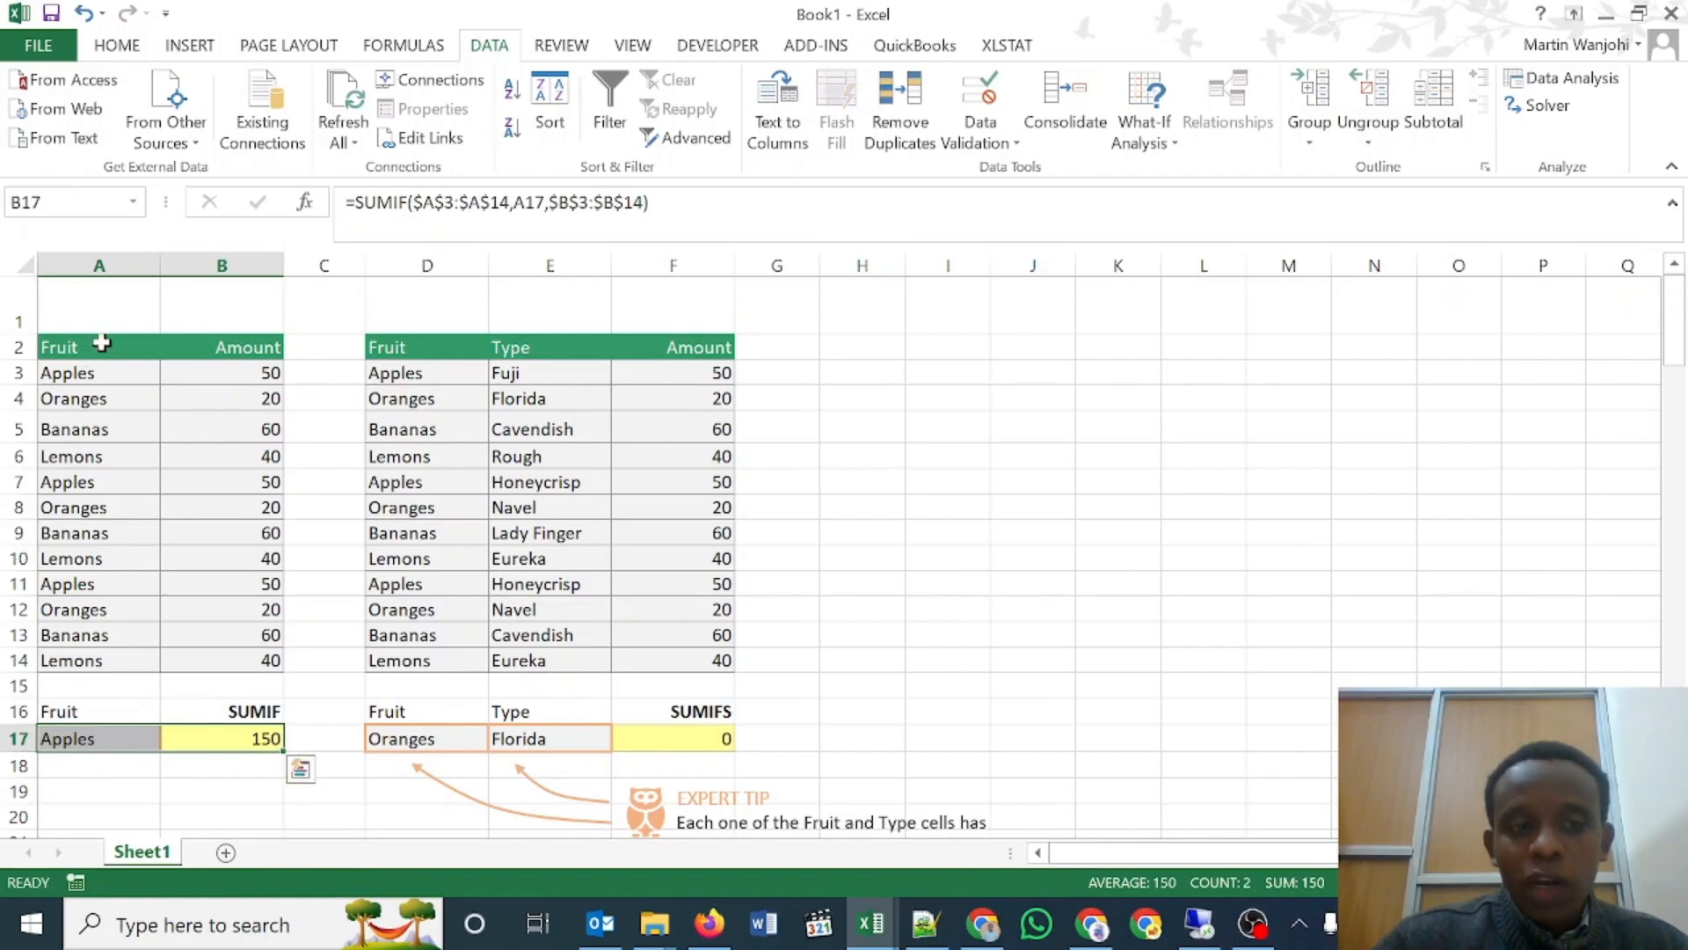
left_click_drag(95, 346, 226, 681)
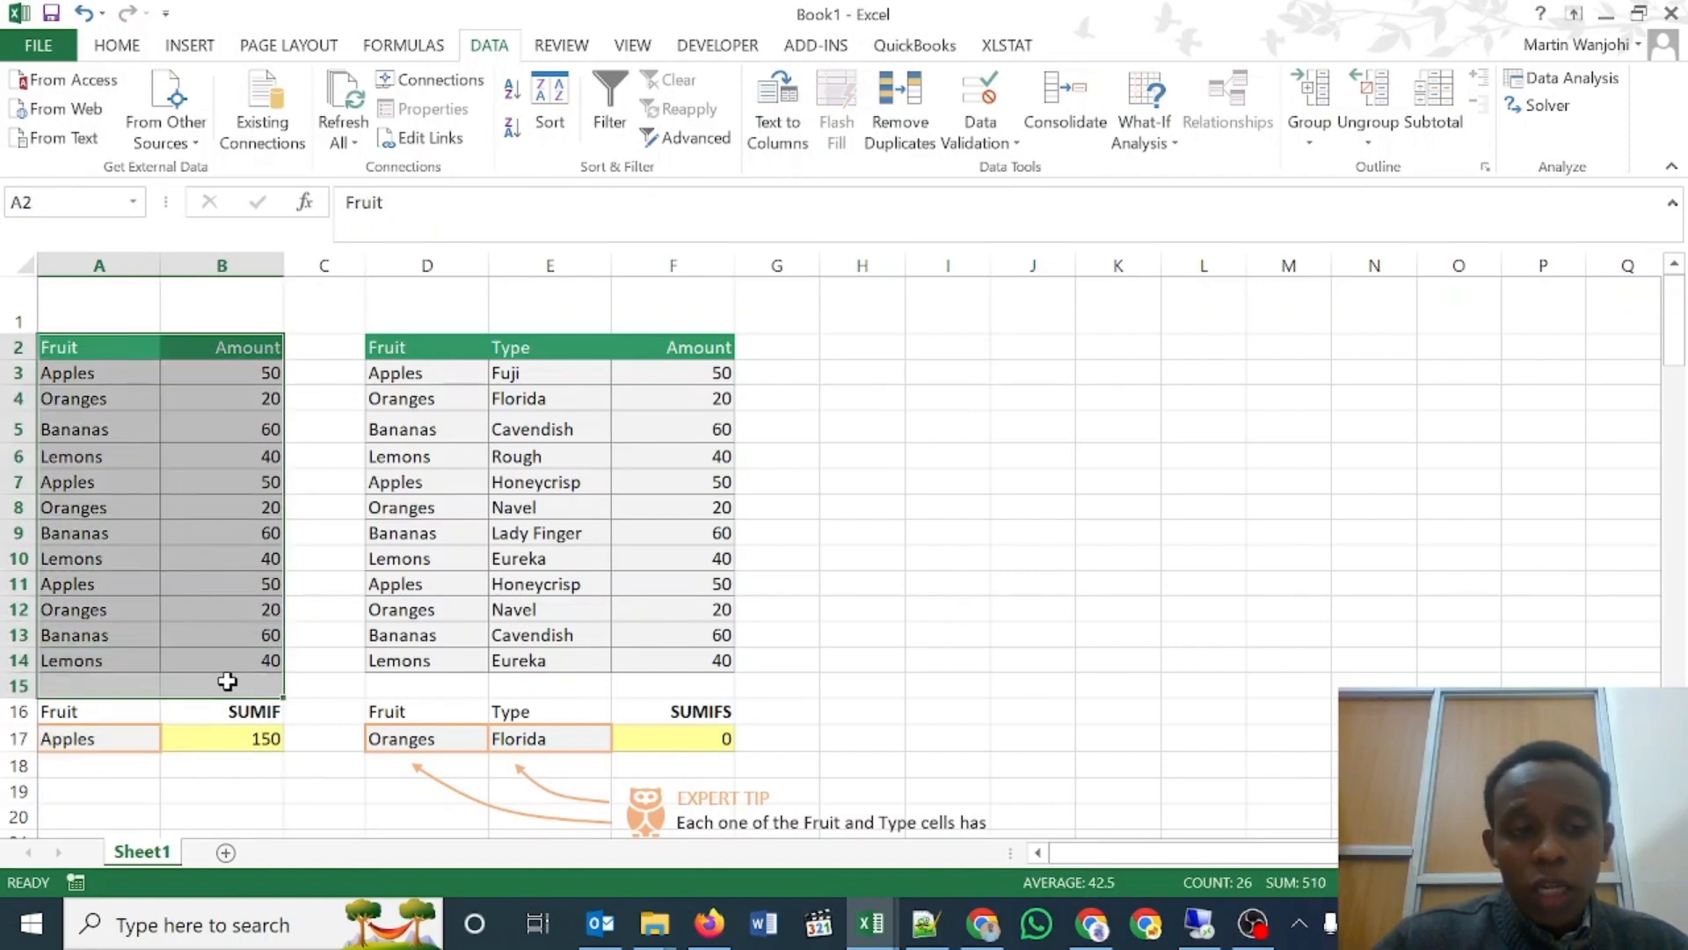
left_click(119, 737)
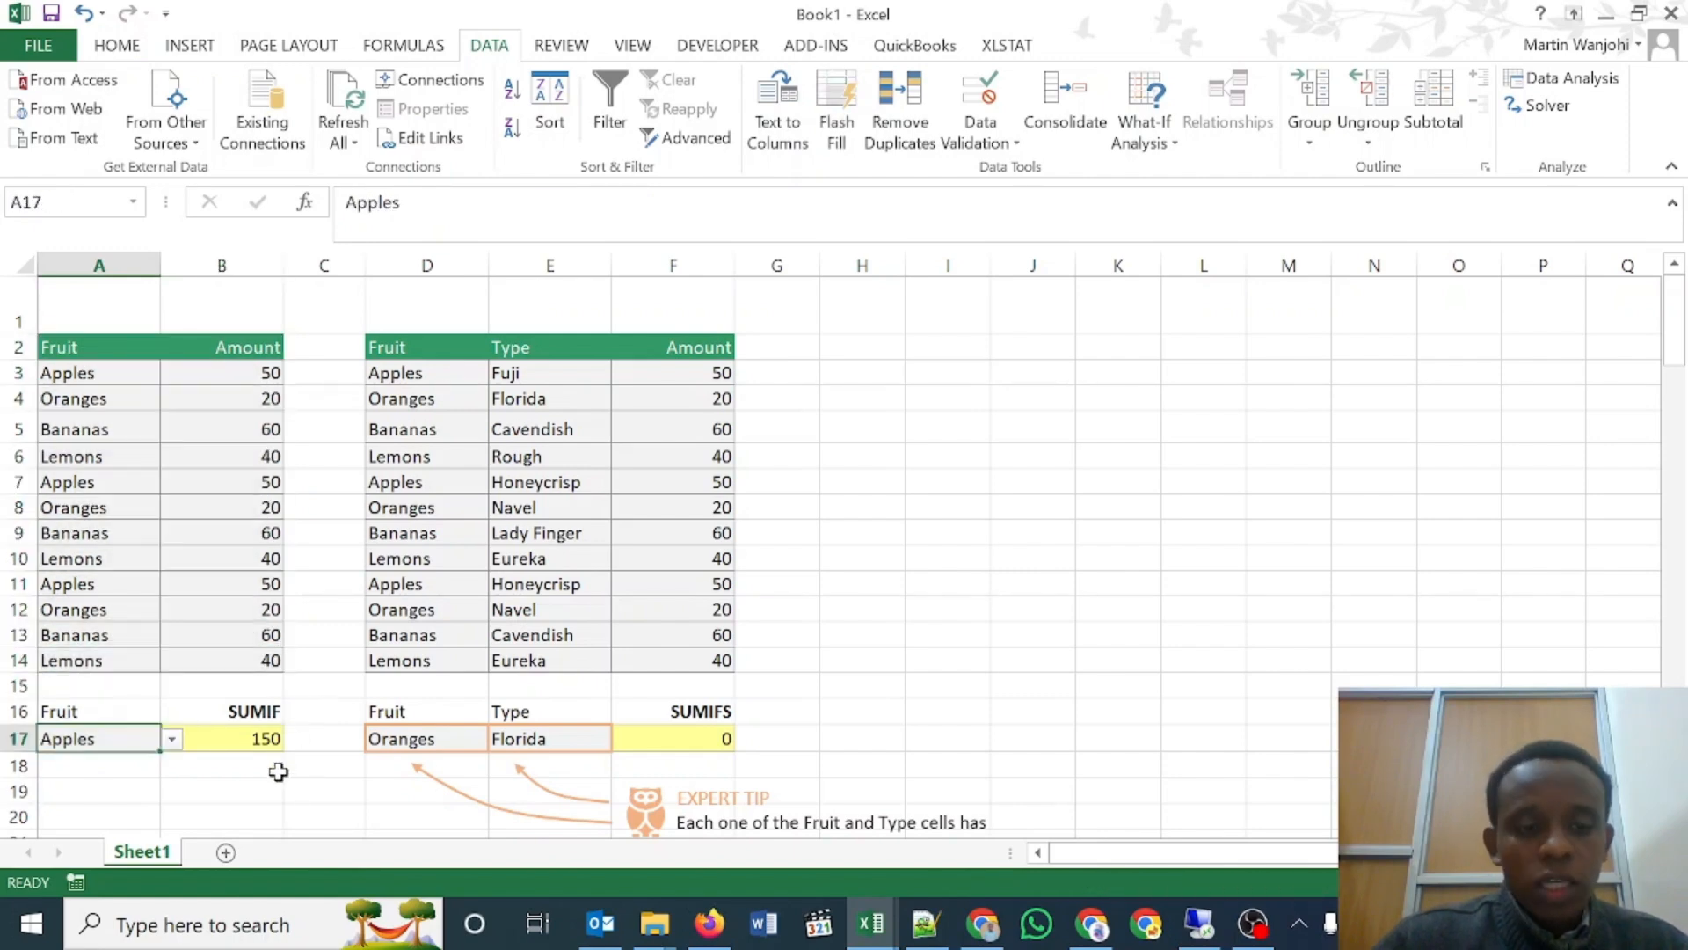
left_click(171, 740)
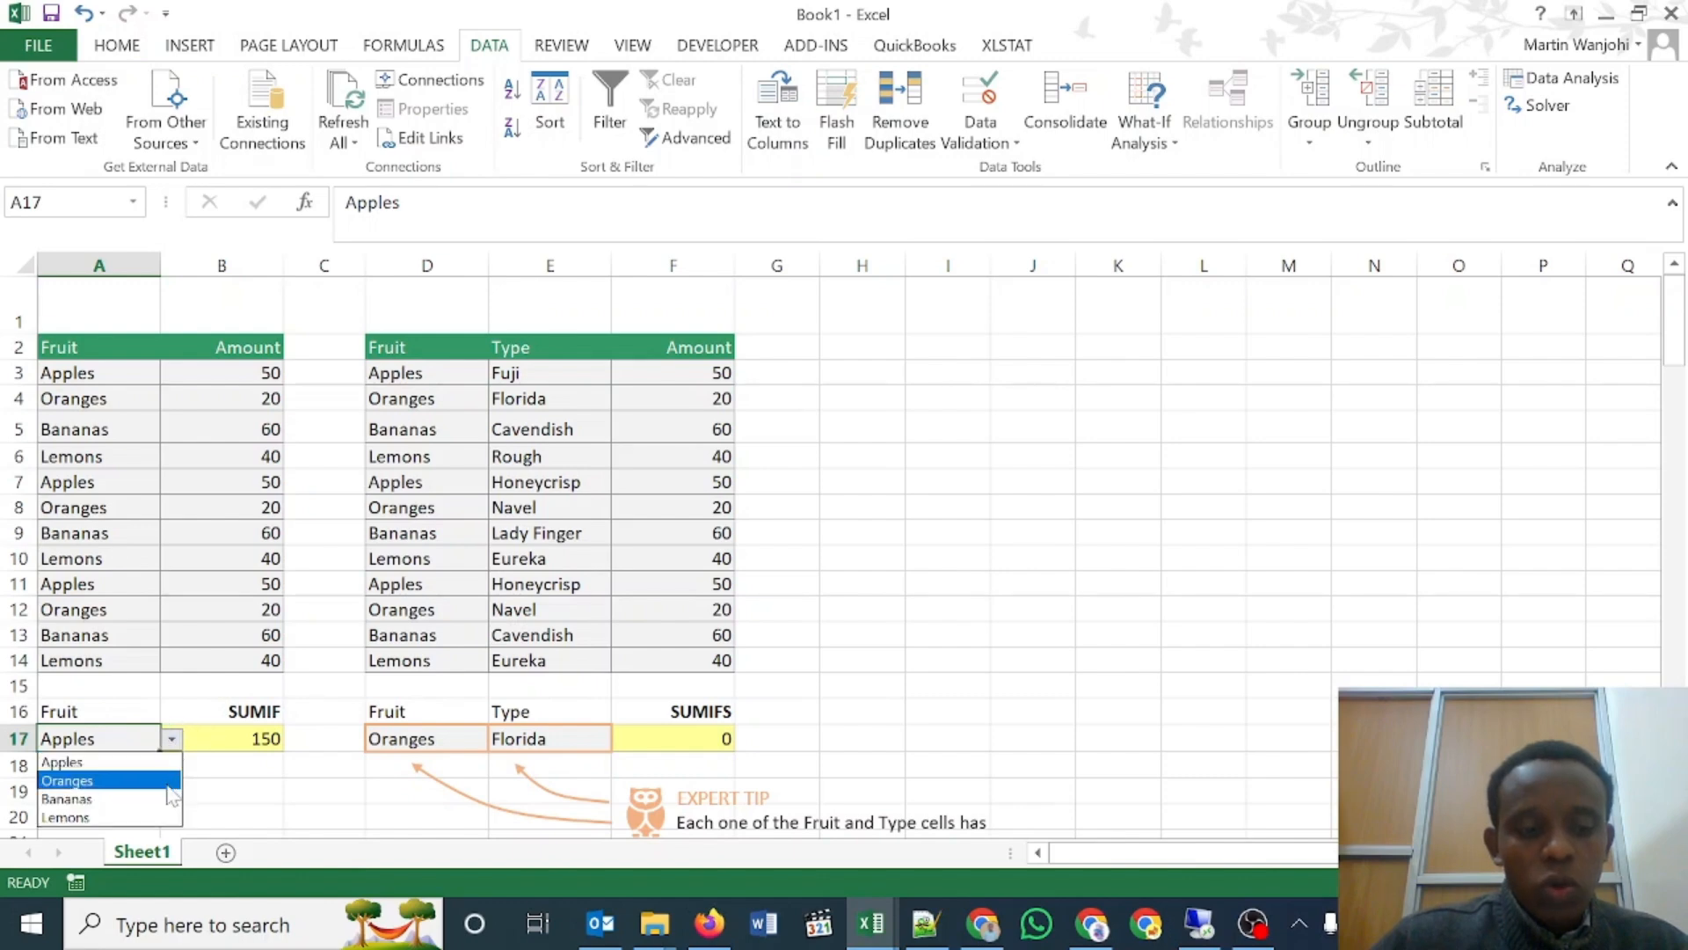
left_click(112, 801)
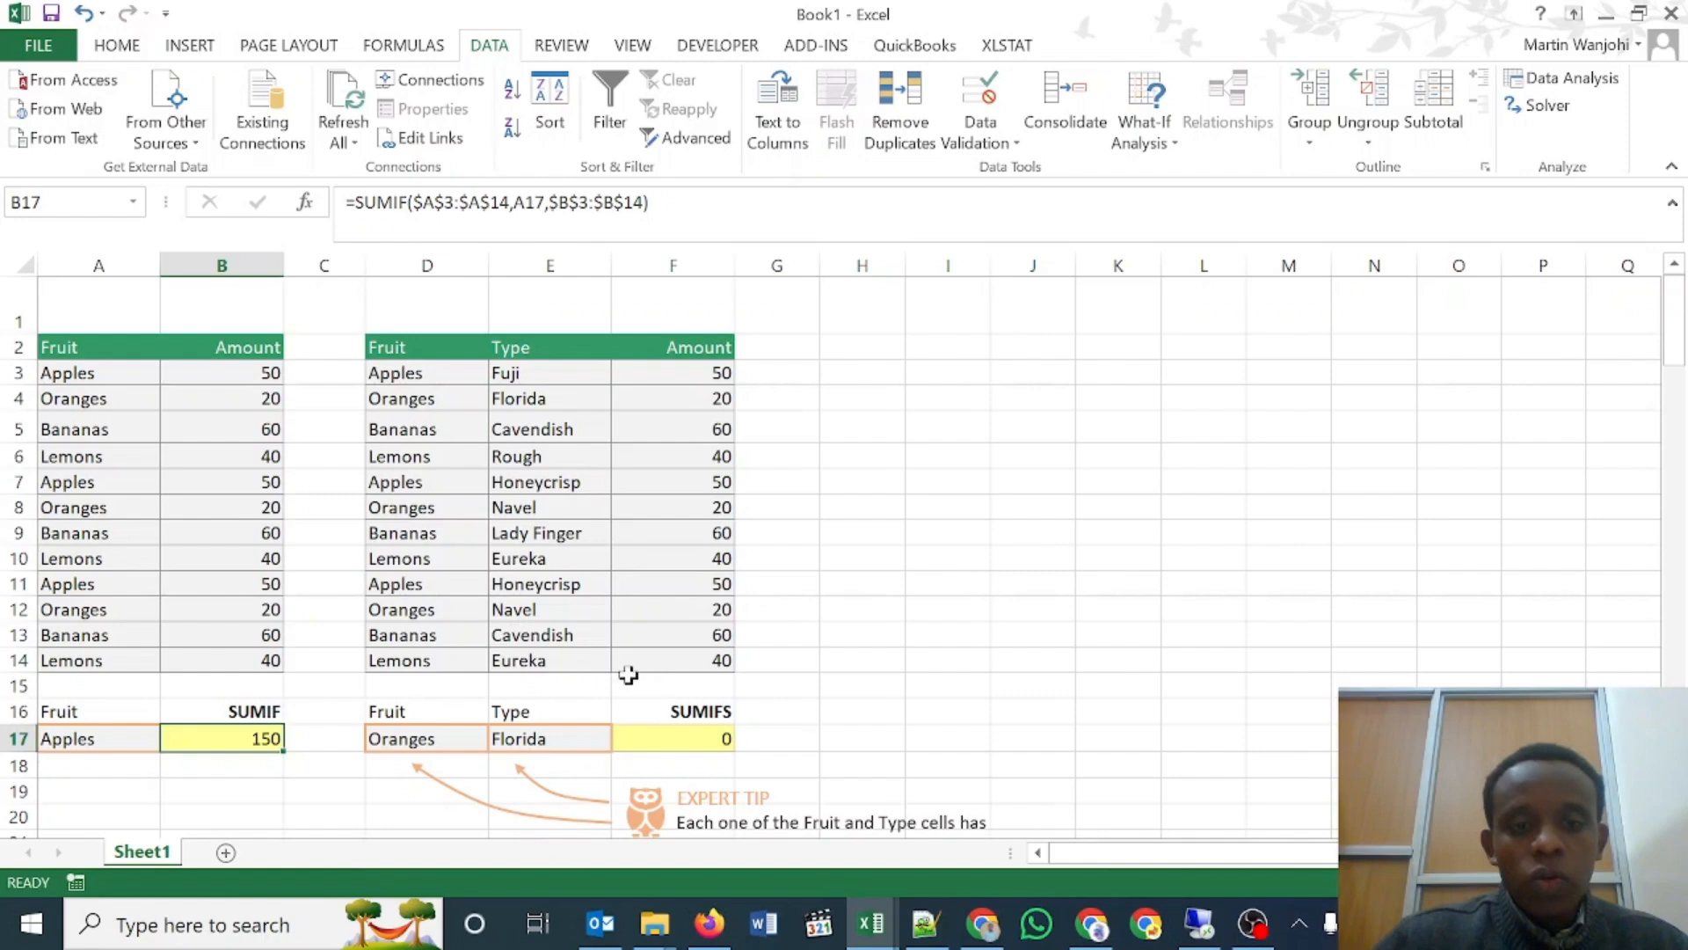
Step: Clear the existing formula from the SUMIFS result cell F17
left_click_drag(415, 266, 721, 280)
left_click(692, 736)
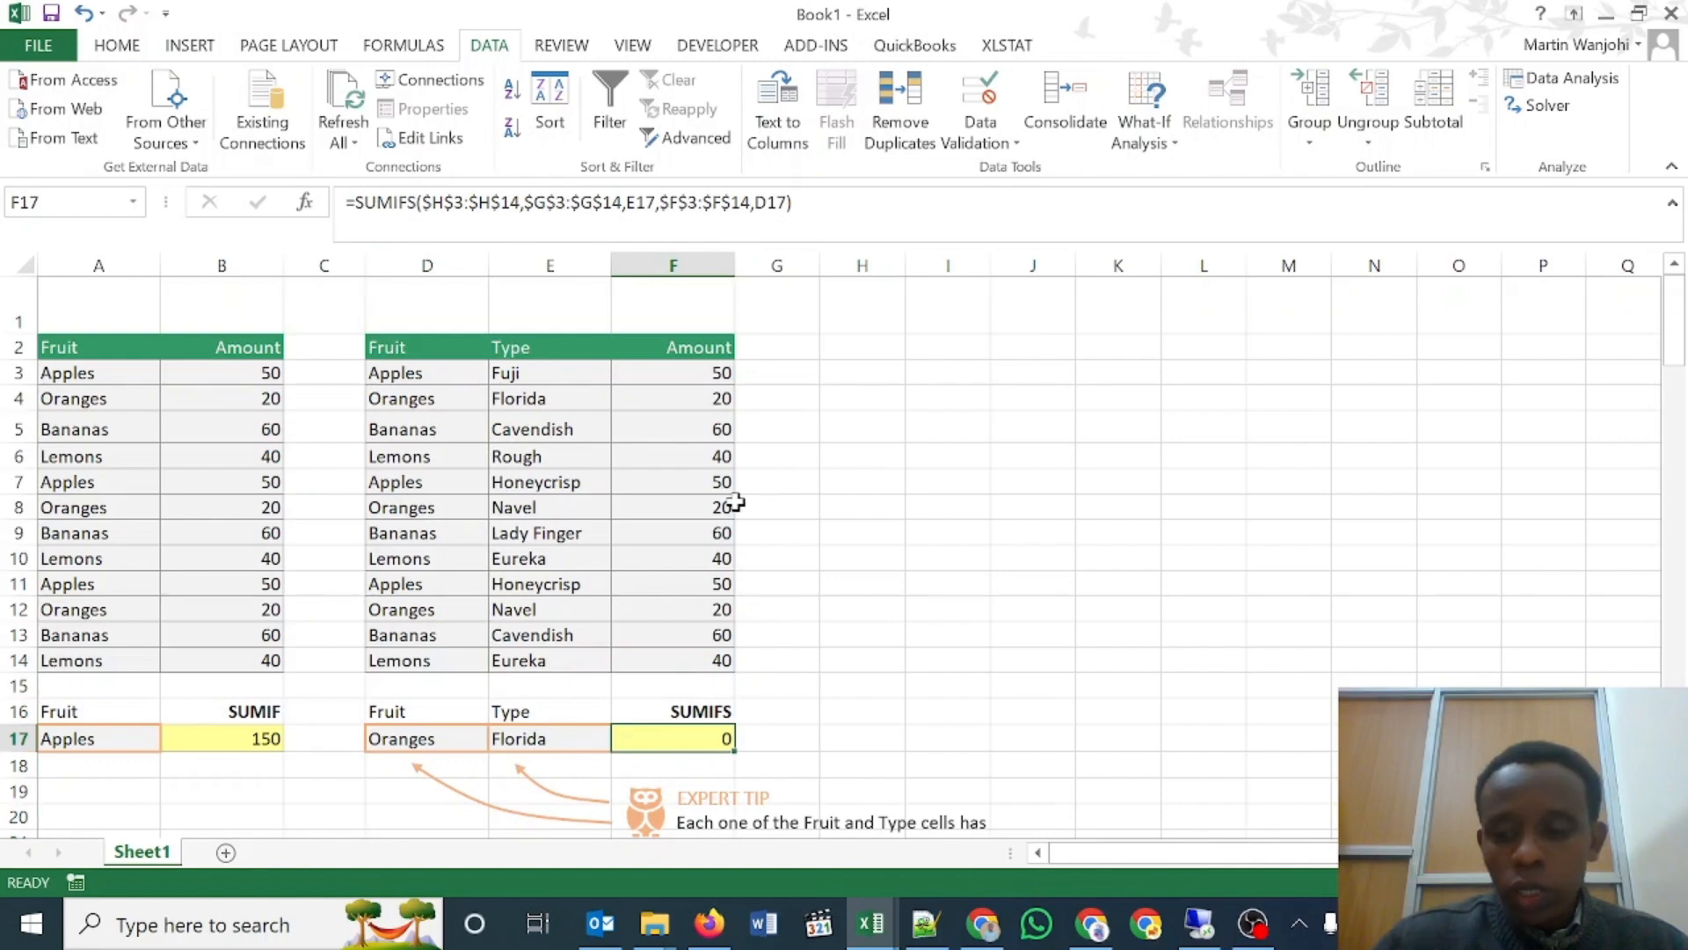
key("Delete")
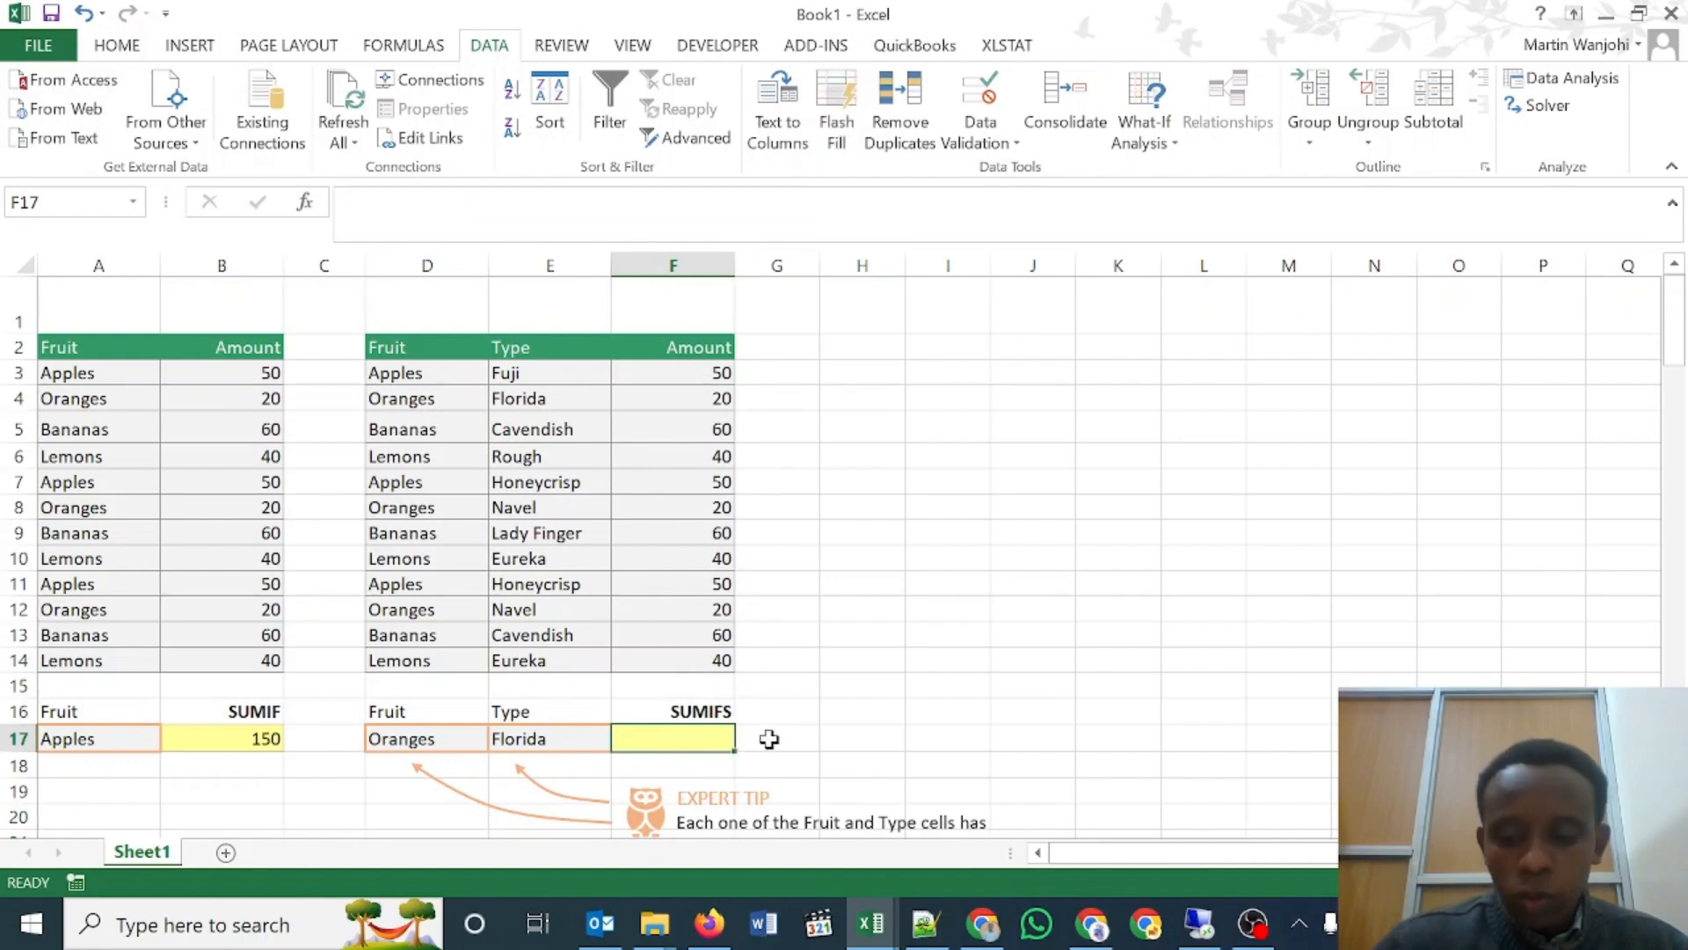
Step: Start a SUMIFS formula in F17 with the Amount cells $F$3:$F$14 as the absolute sum range
type("=sum")
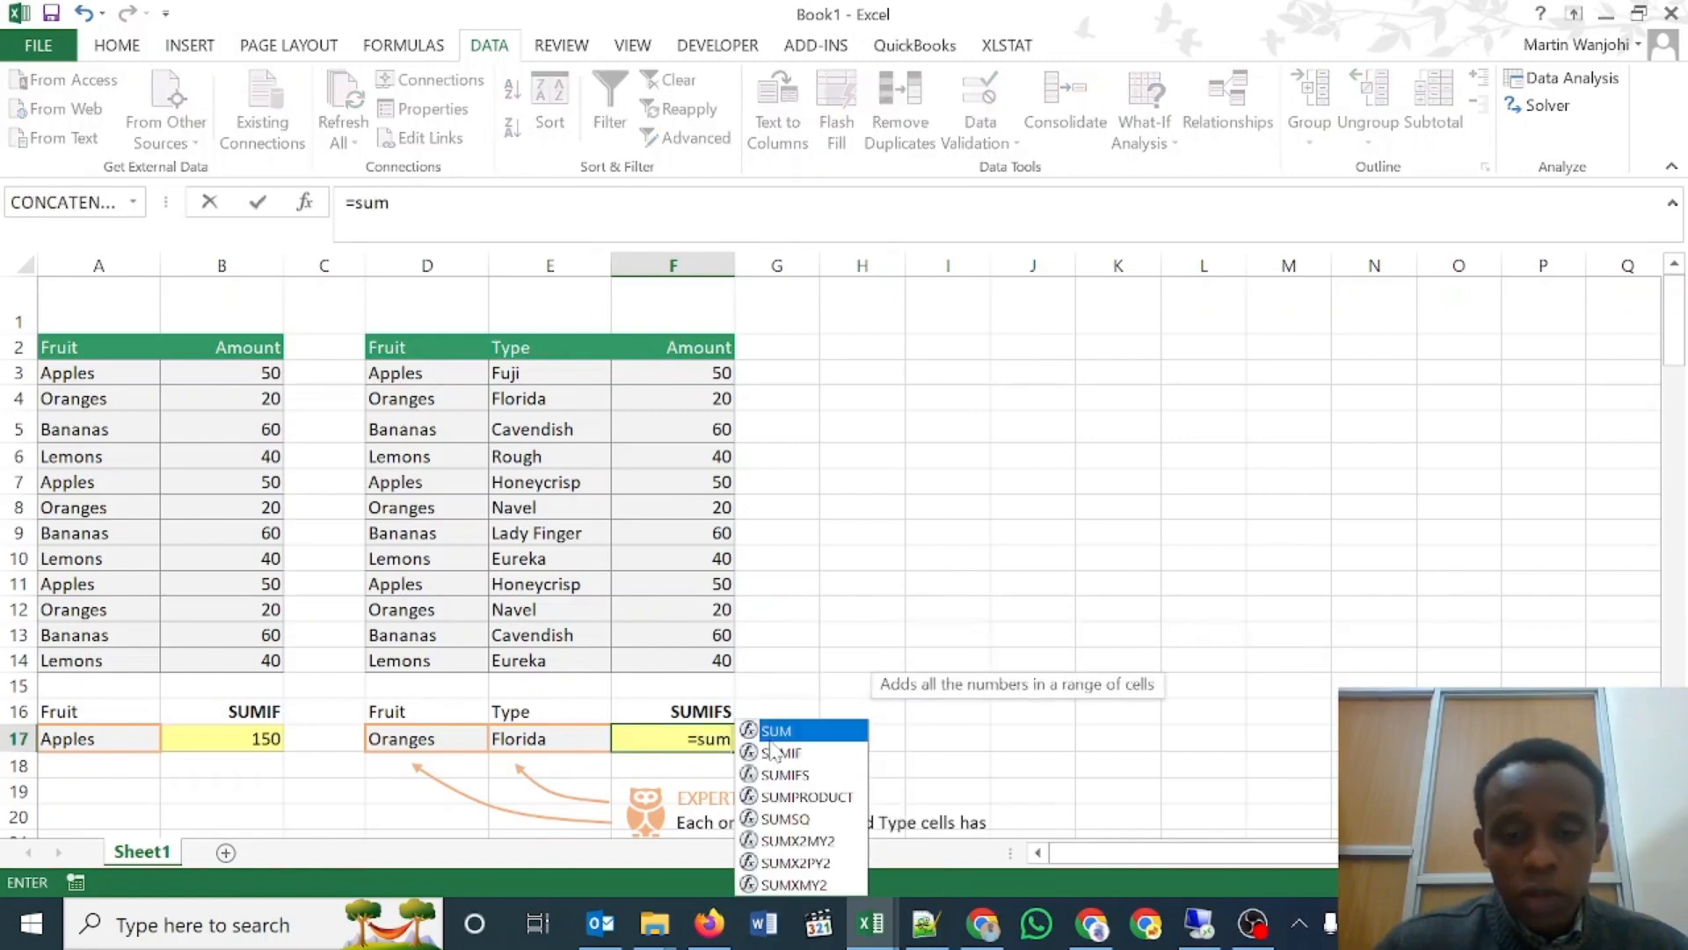
type("if")
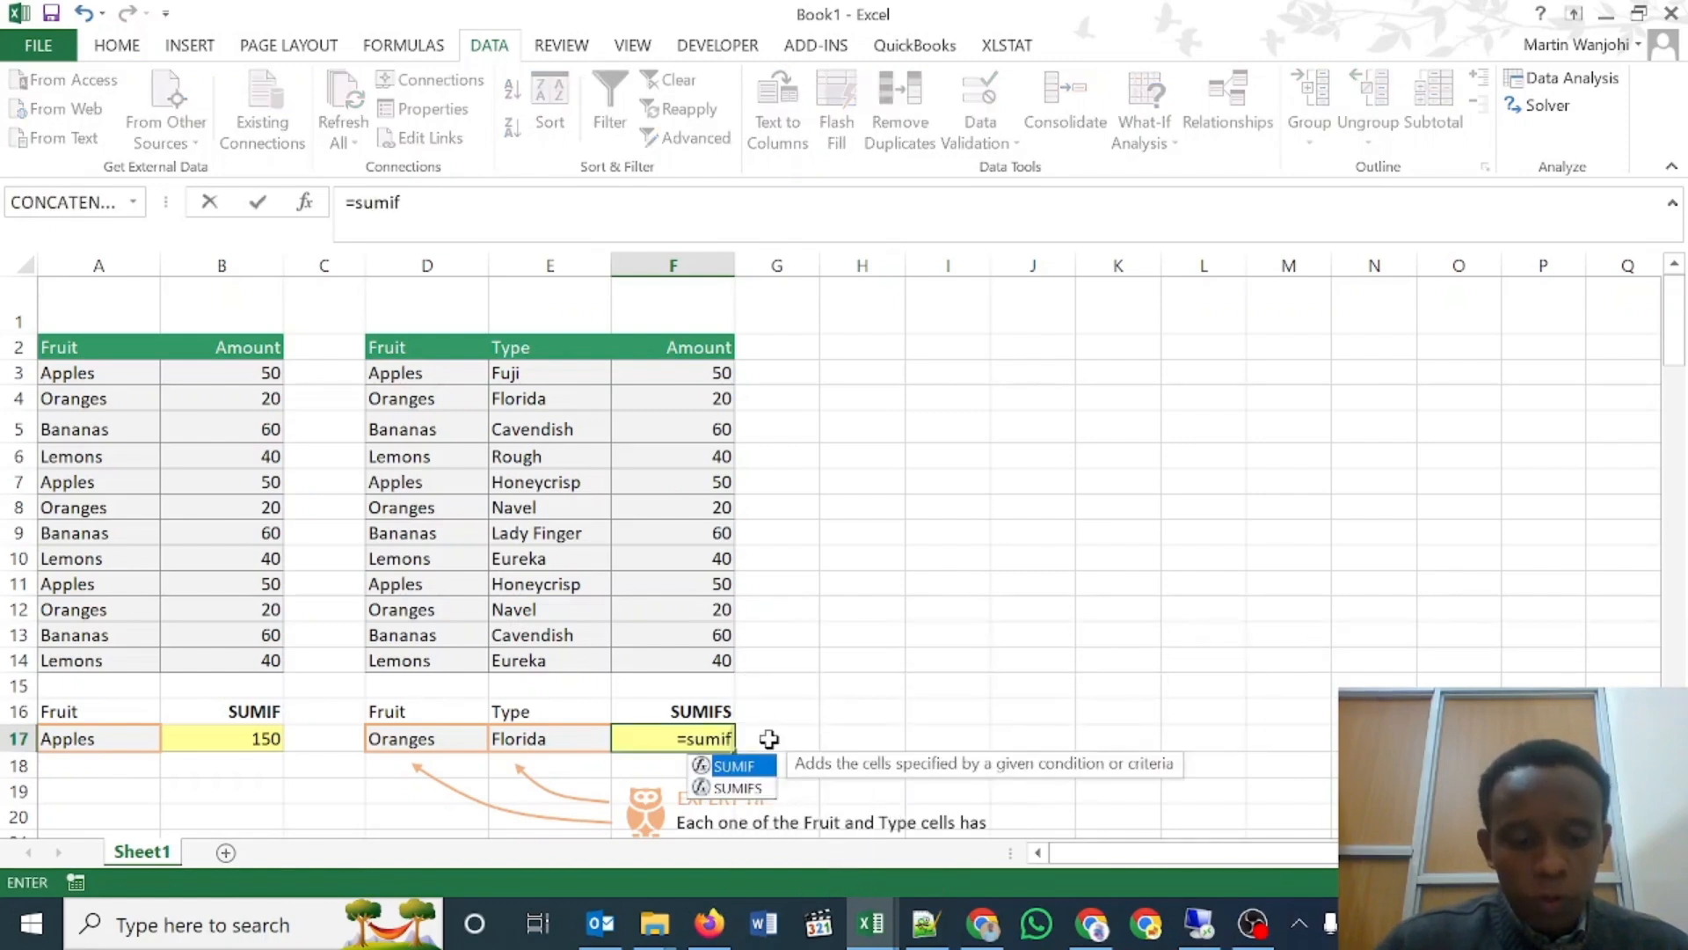
type("s")
key("Tab")
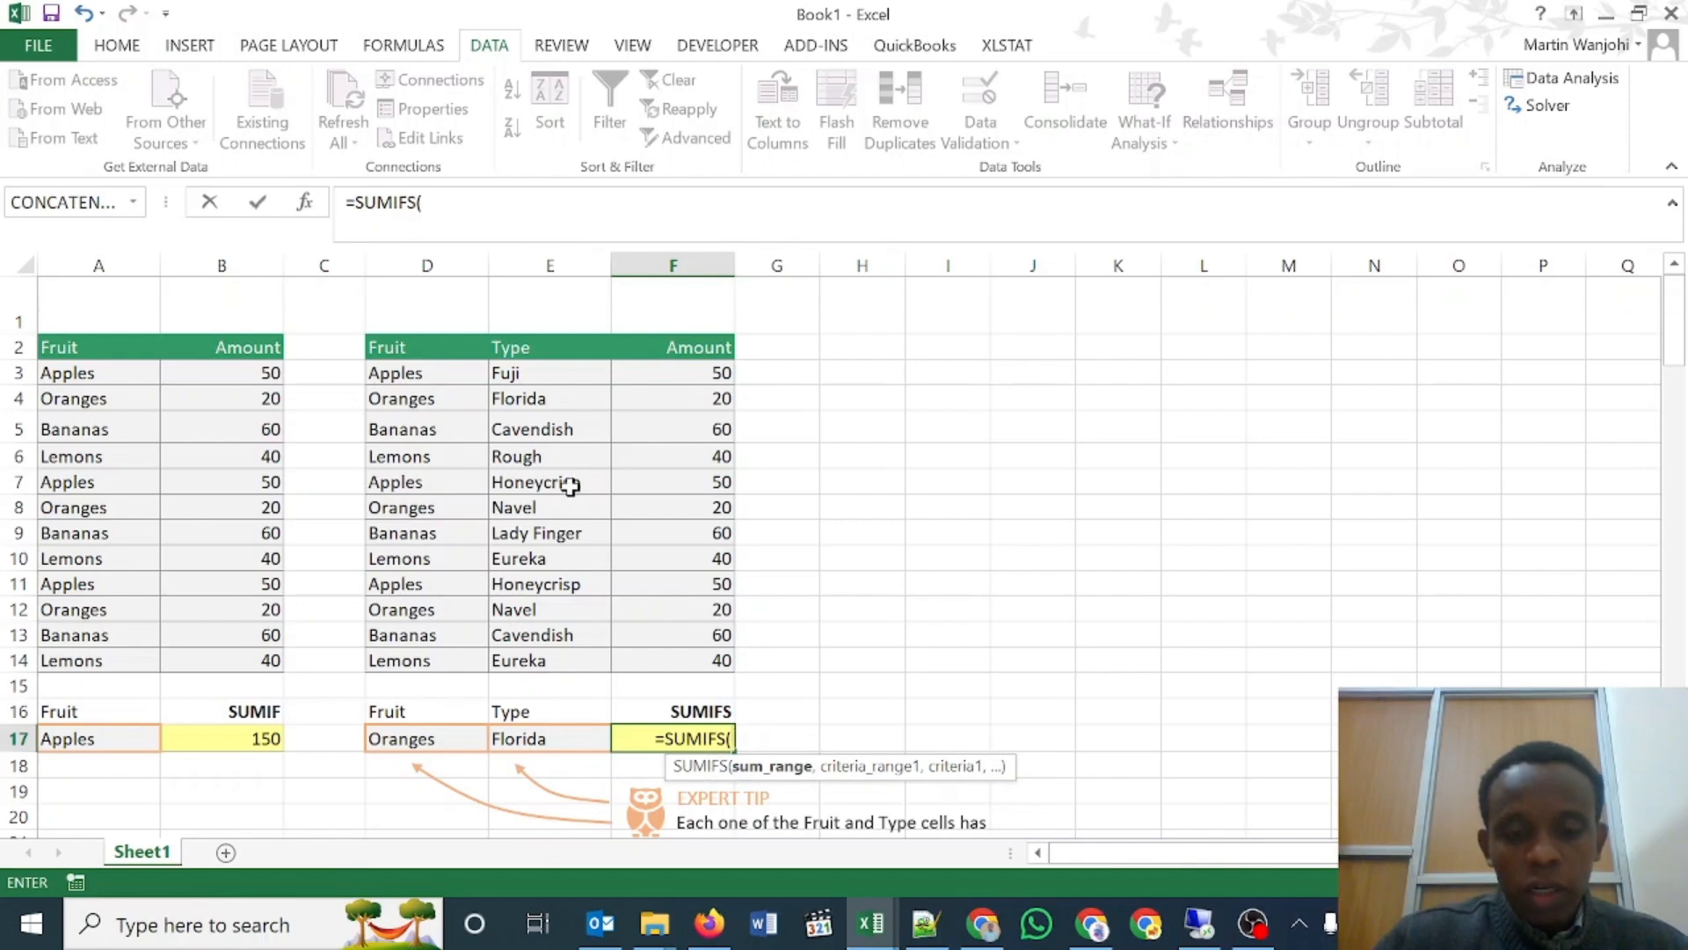
left_click_drag(674, 372, 673, 430)
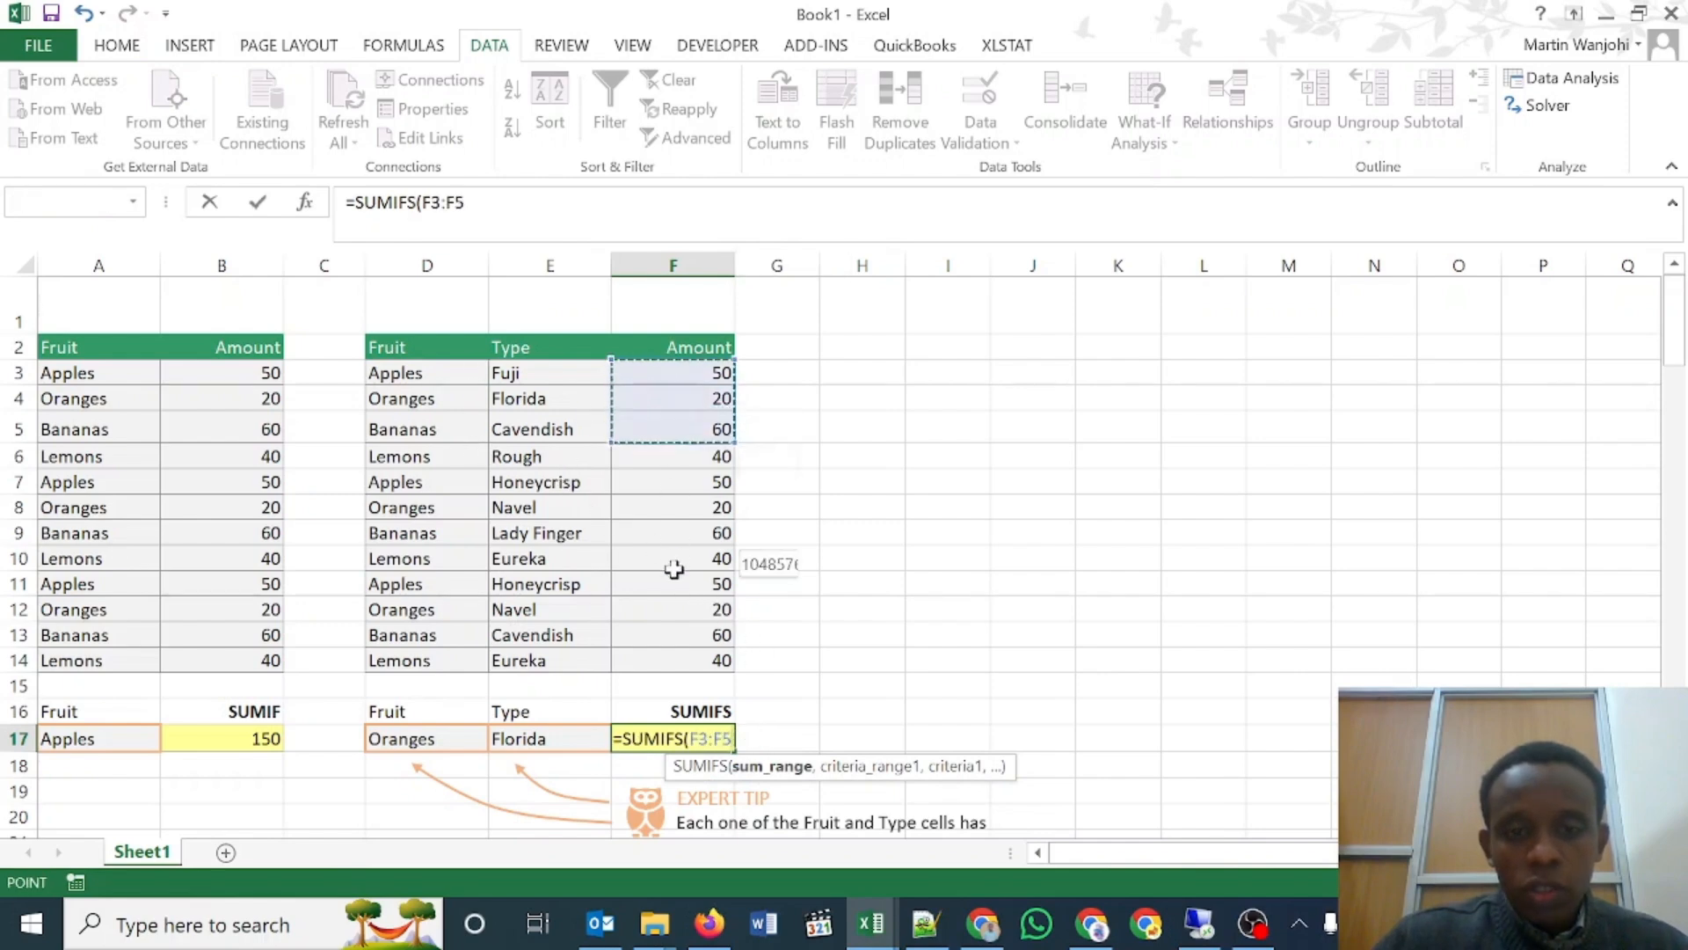
left_click_drag(673, 568, 655, 668)
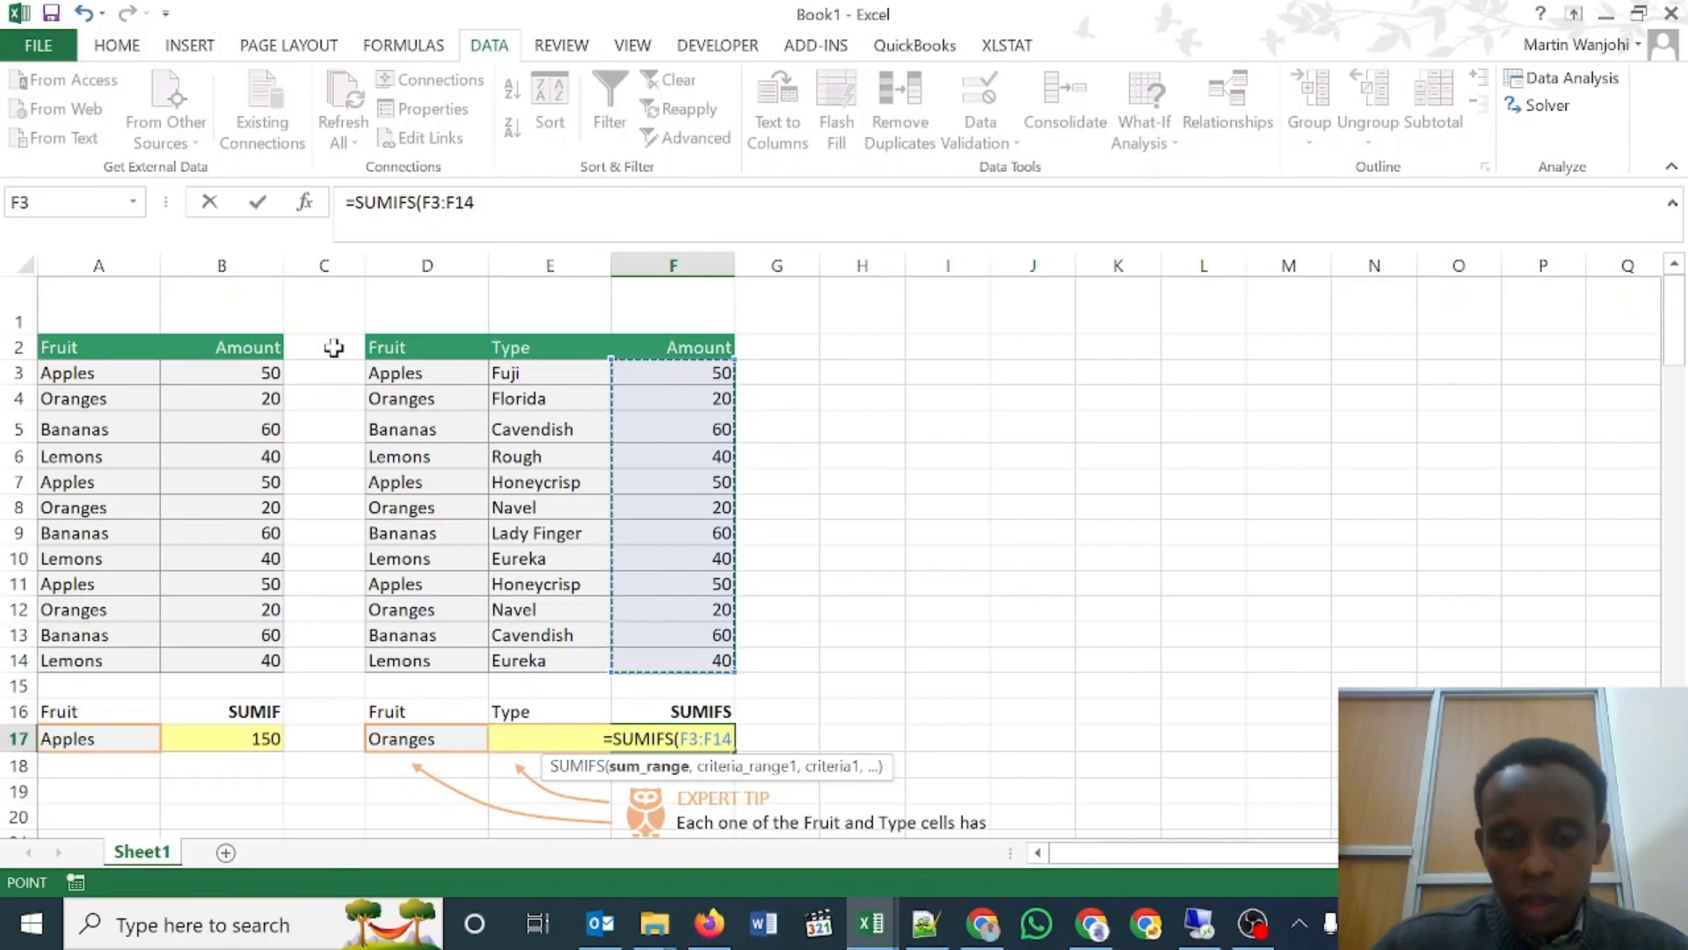
key("F4")
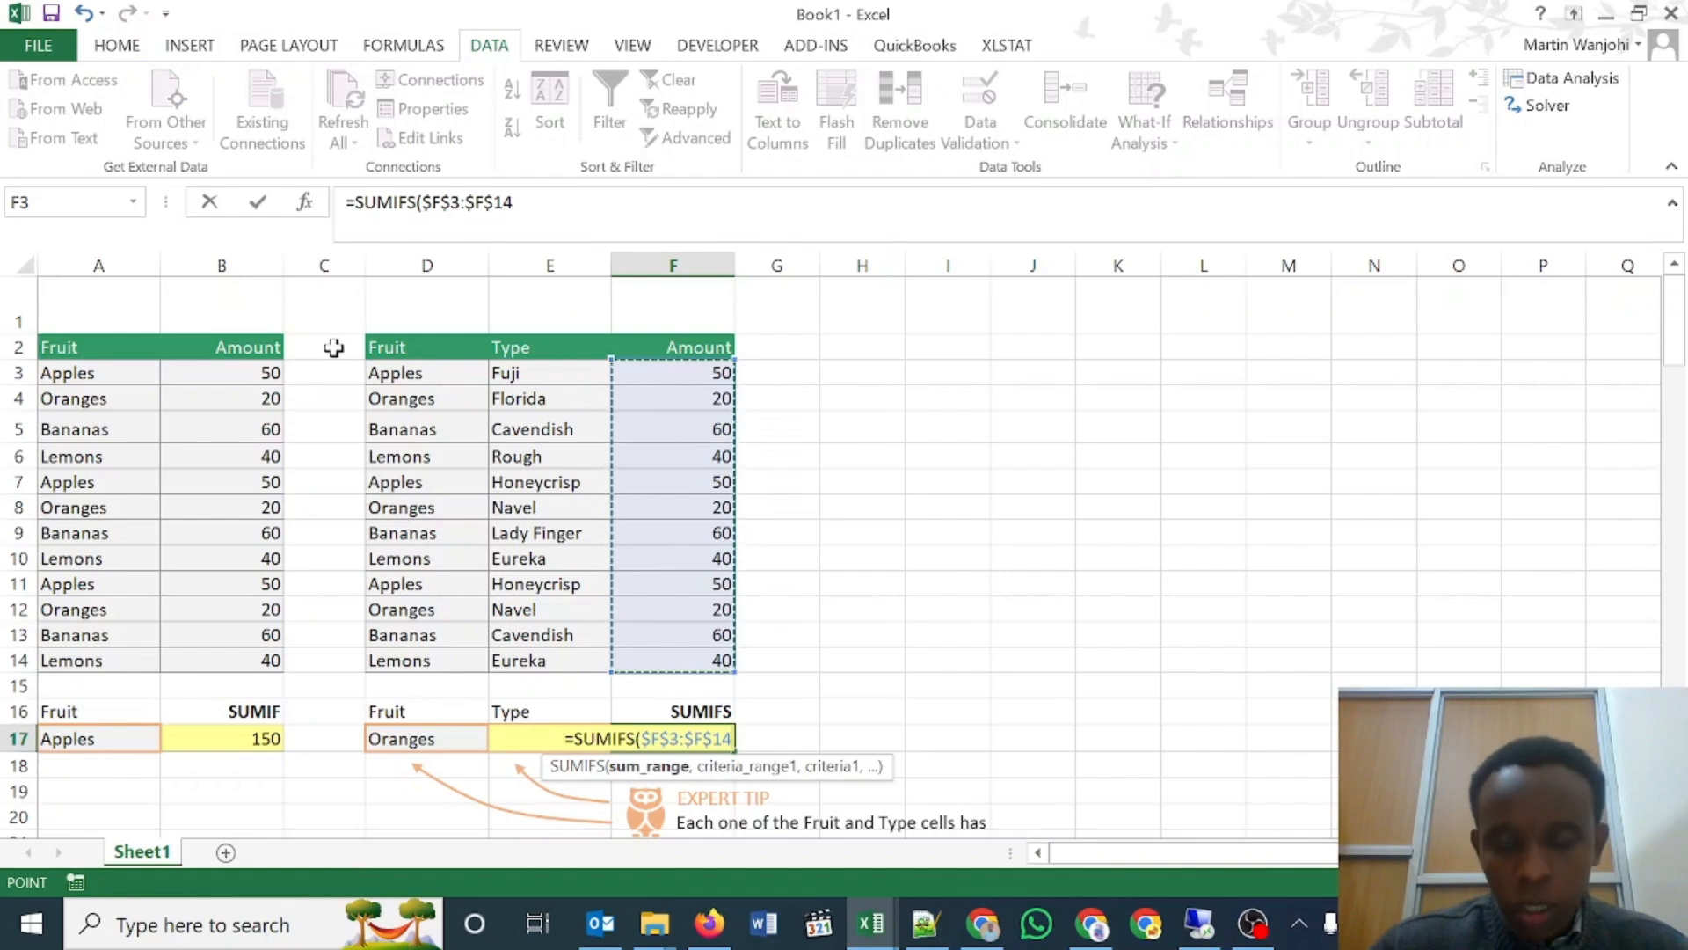
type(",")
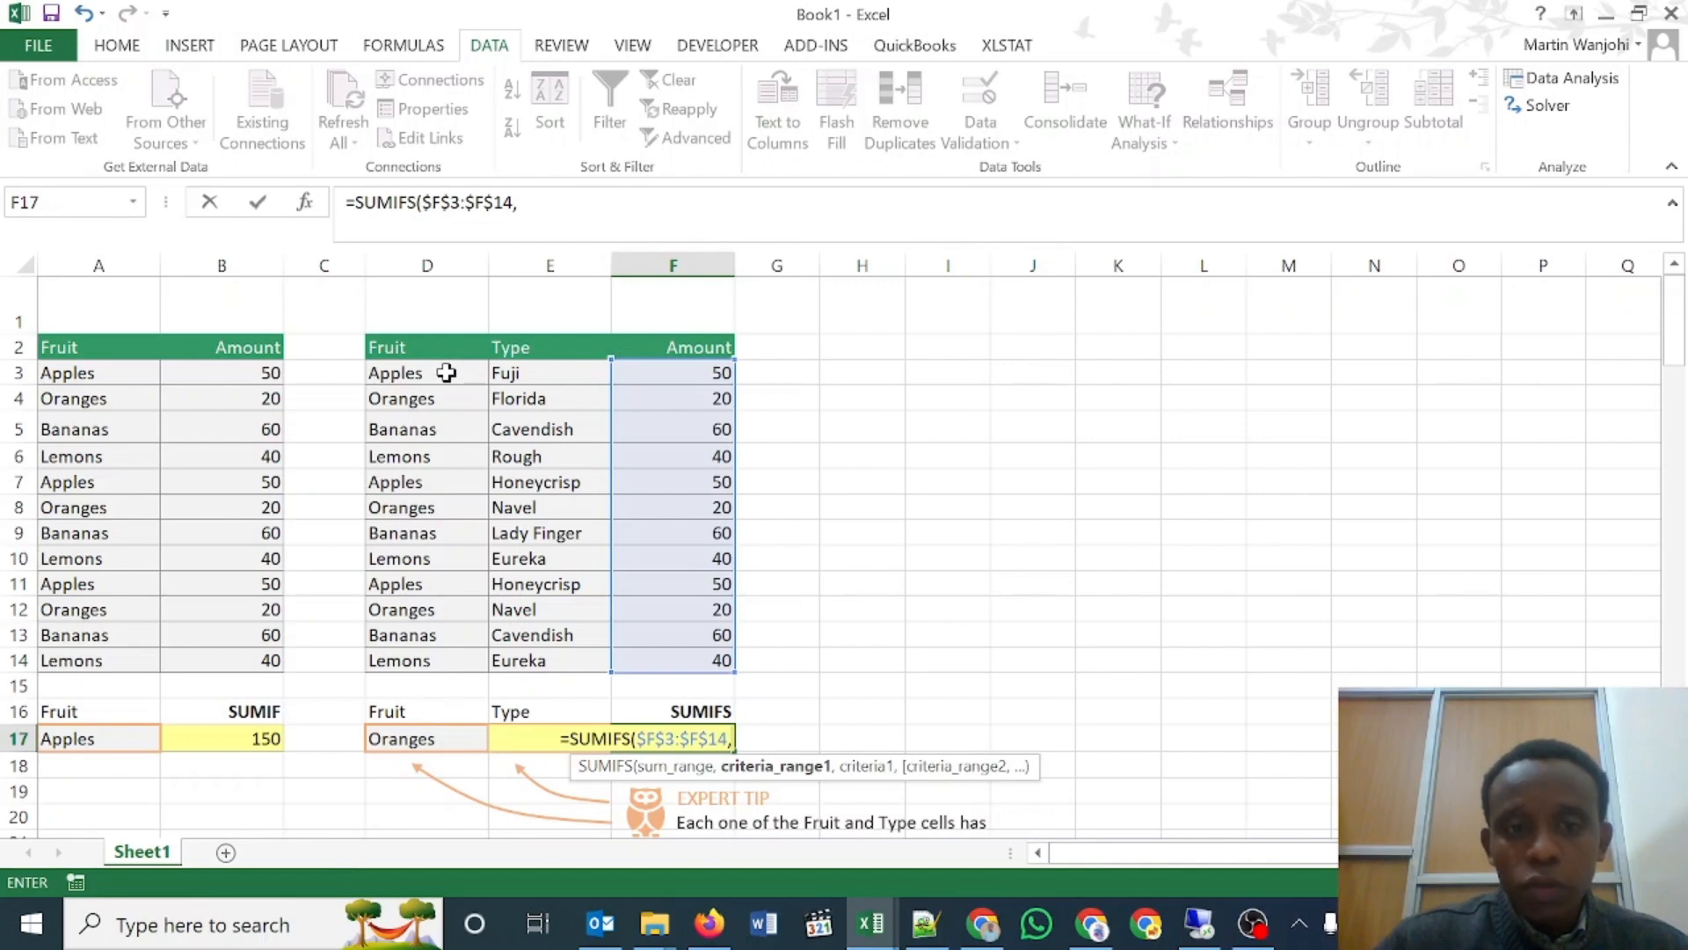
Step: Add the Fruit cells $D$3:$D$14 as the absolute first criteria range, with D17 as its criterion
left_click_drag(447, 373, 431, 649)
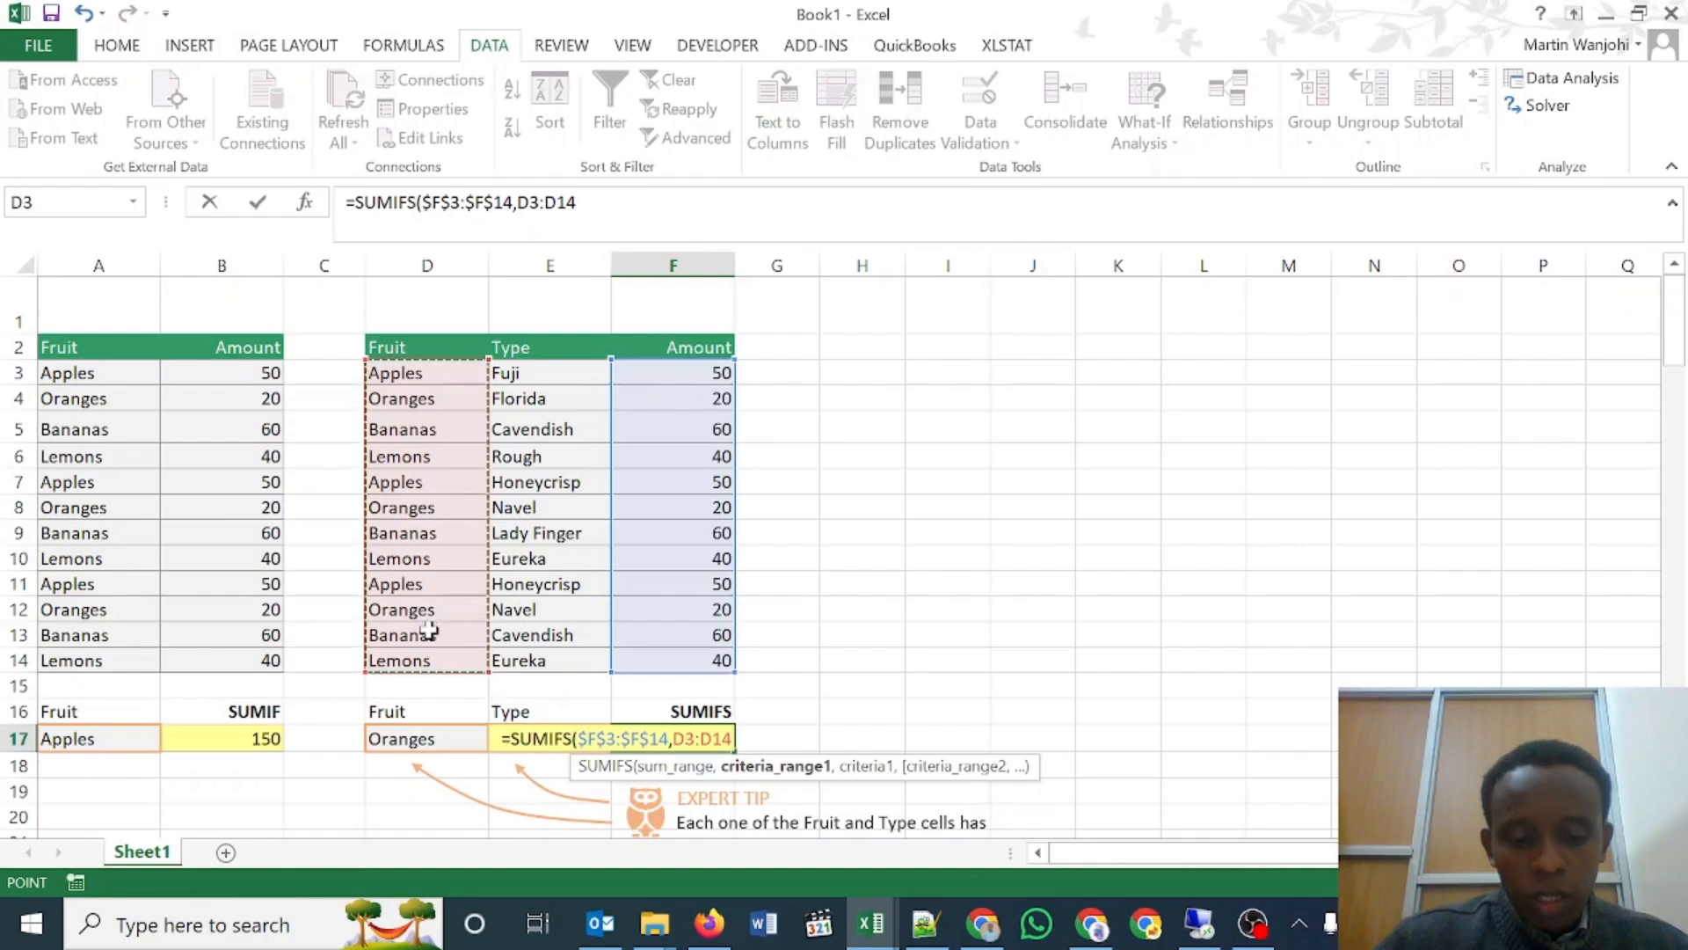
key("F4")
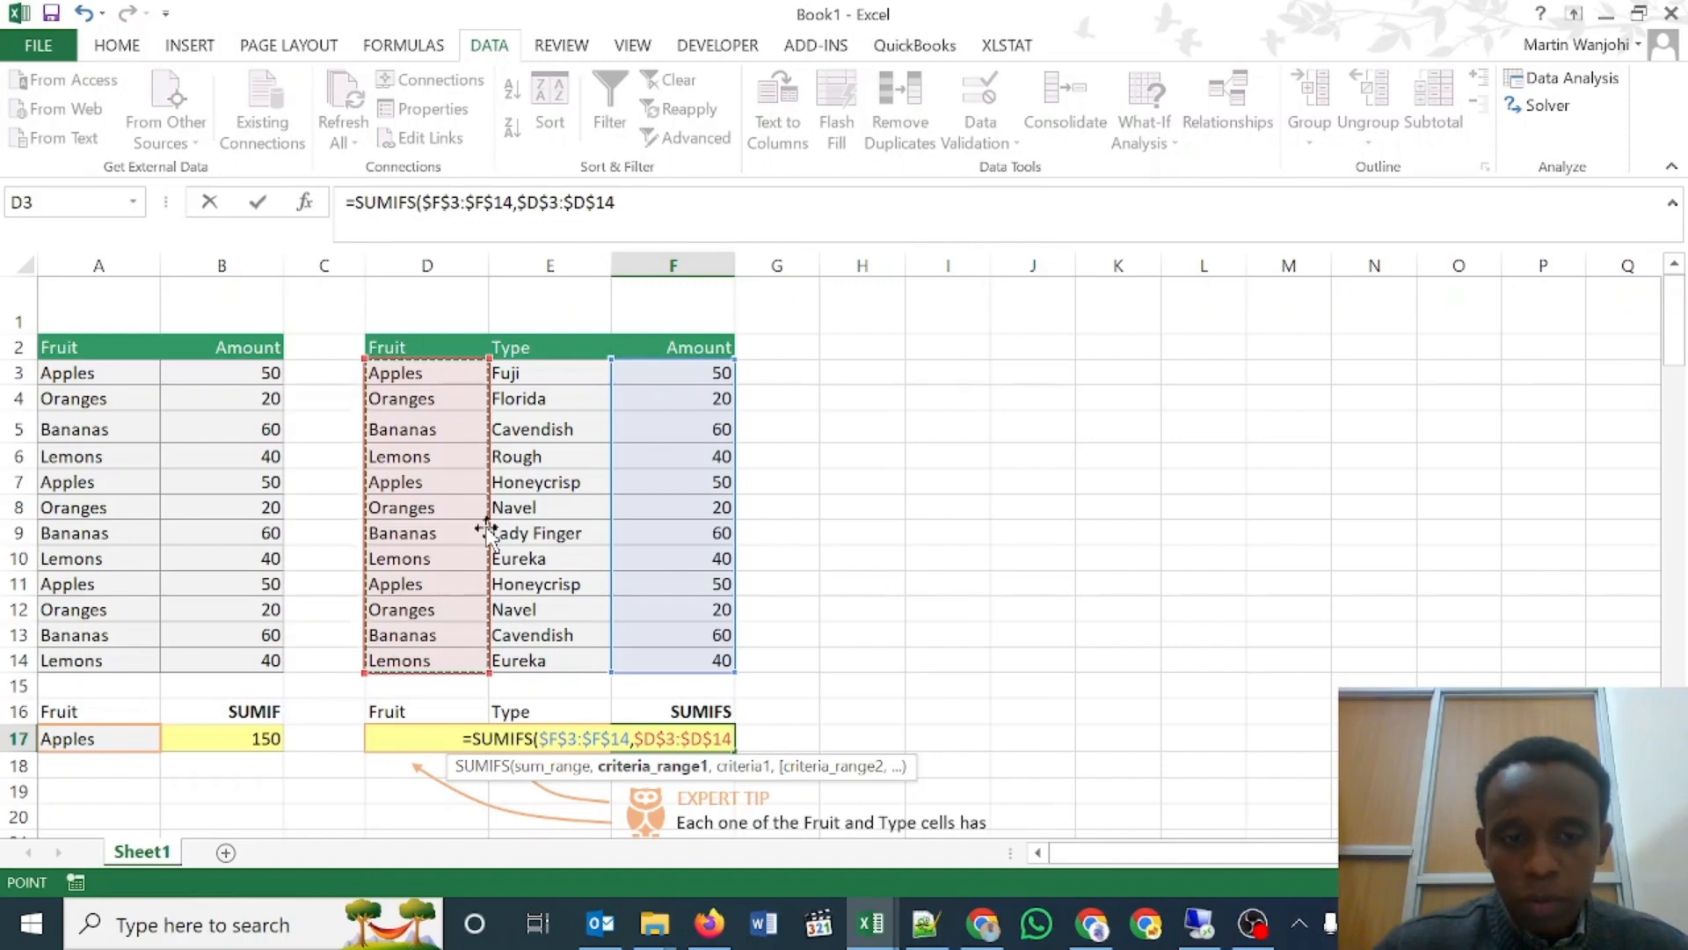
type(",")
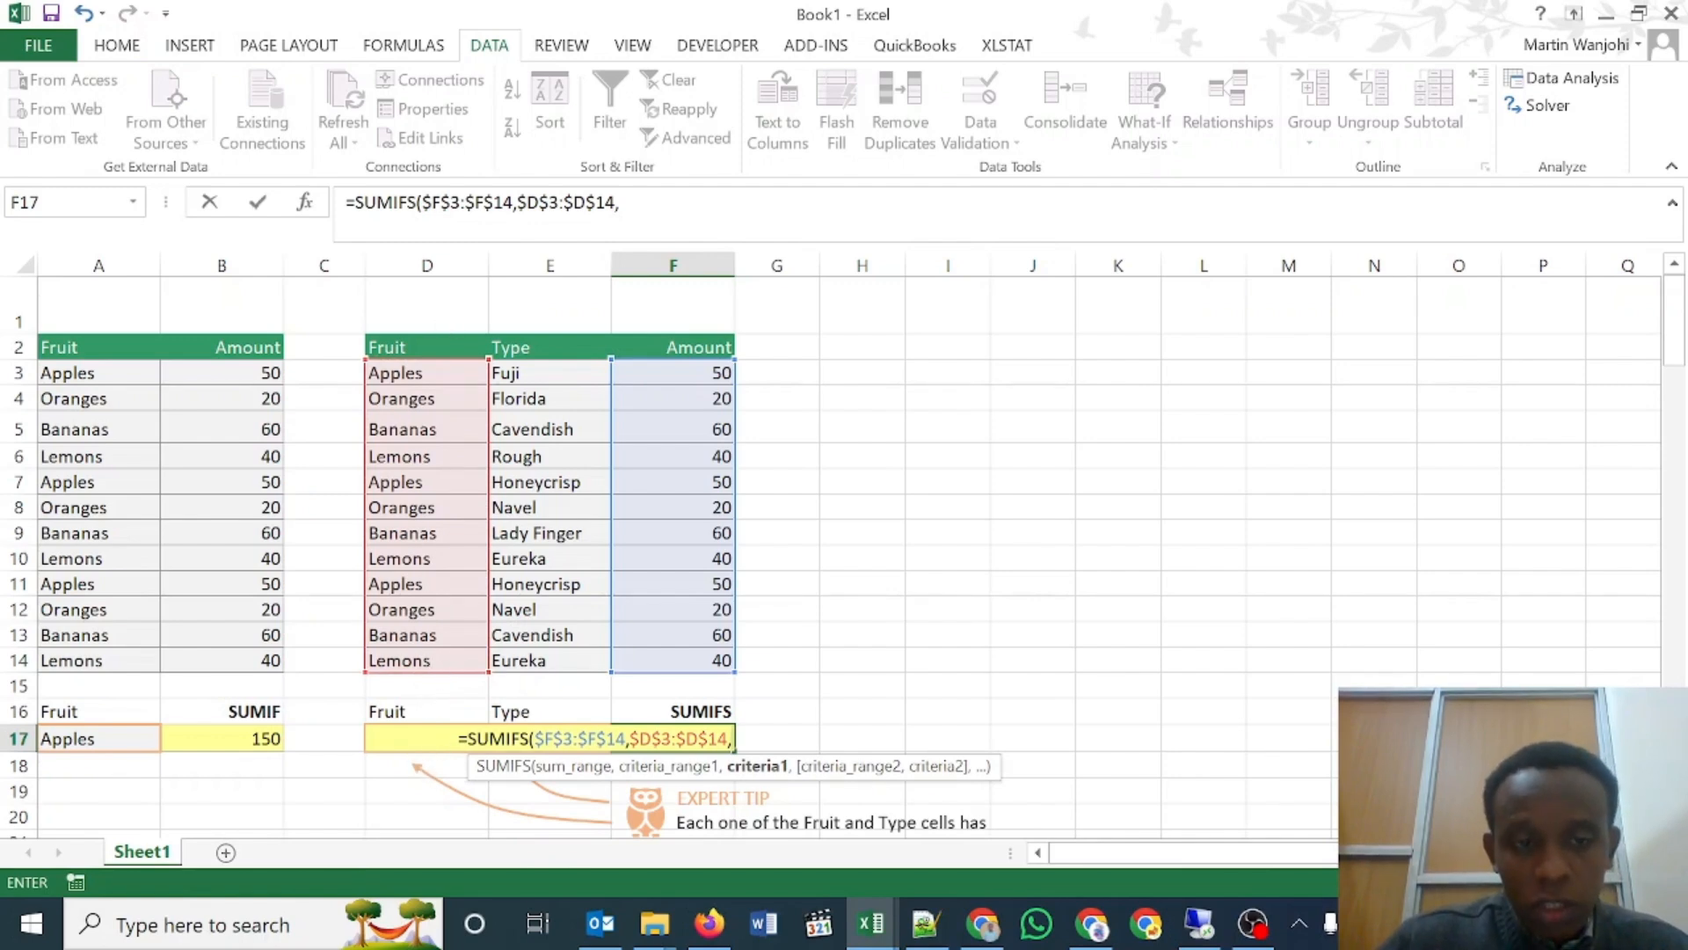
type("d17")
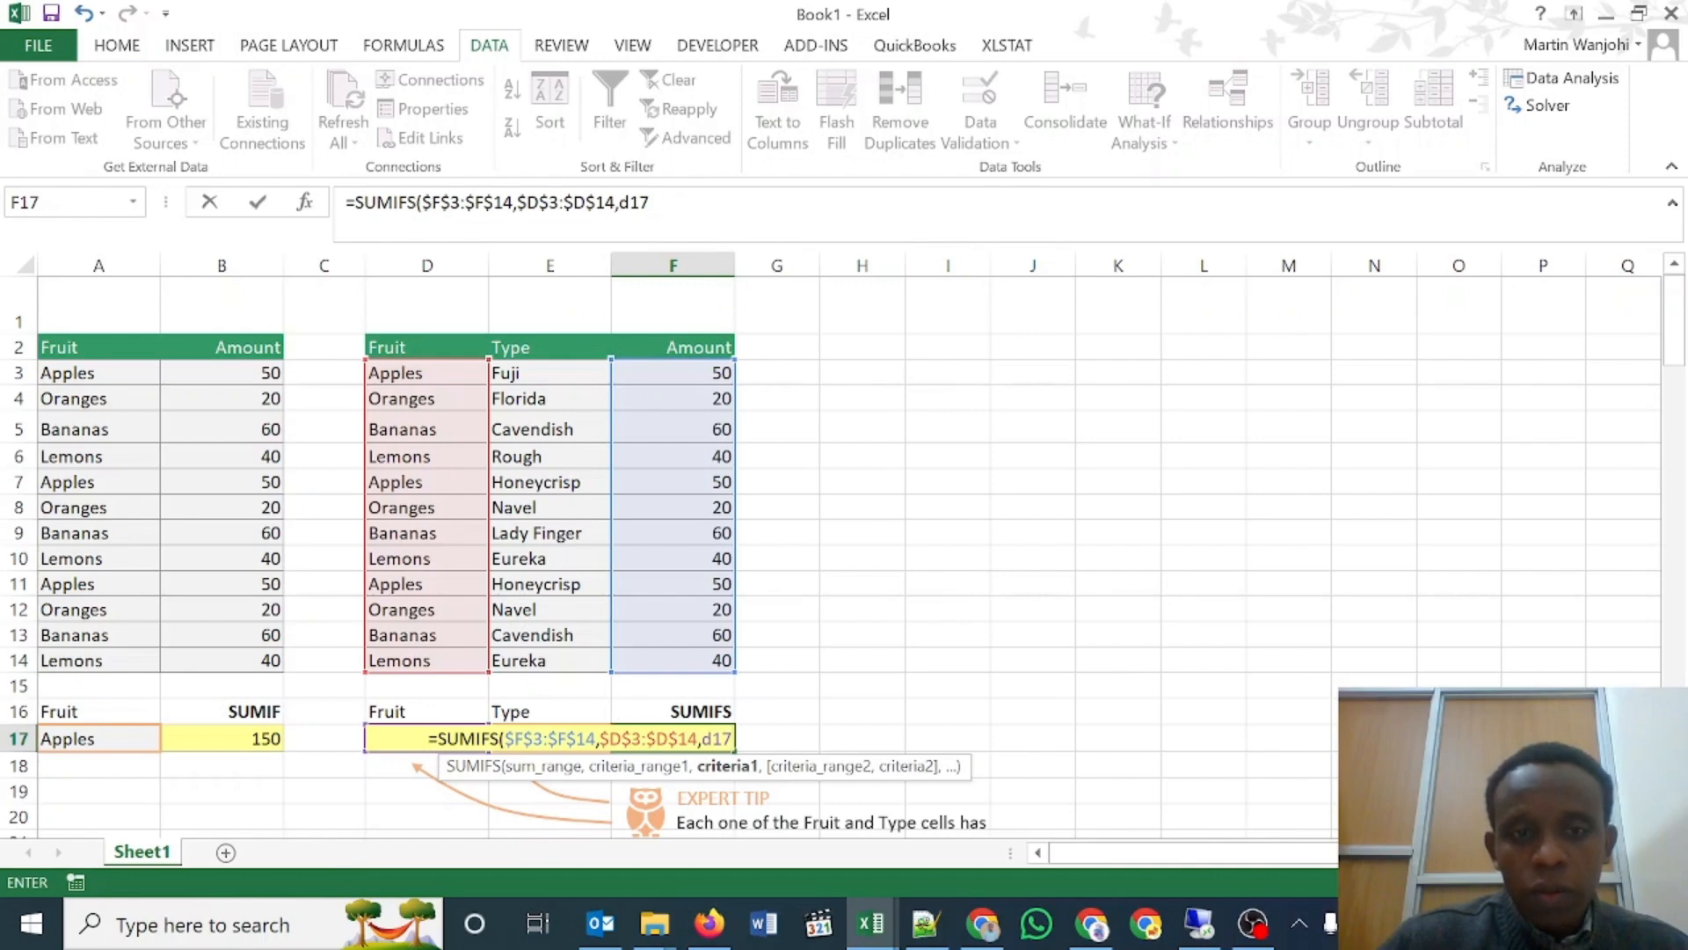
type(",")
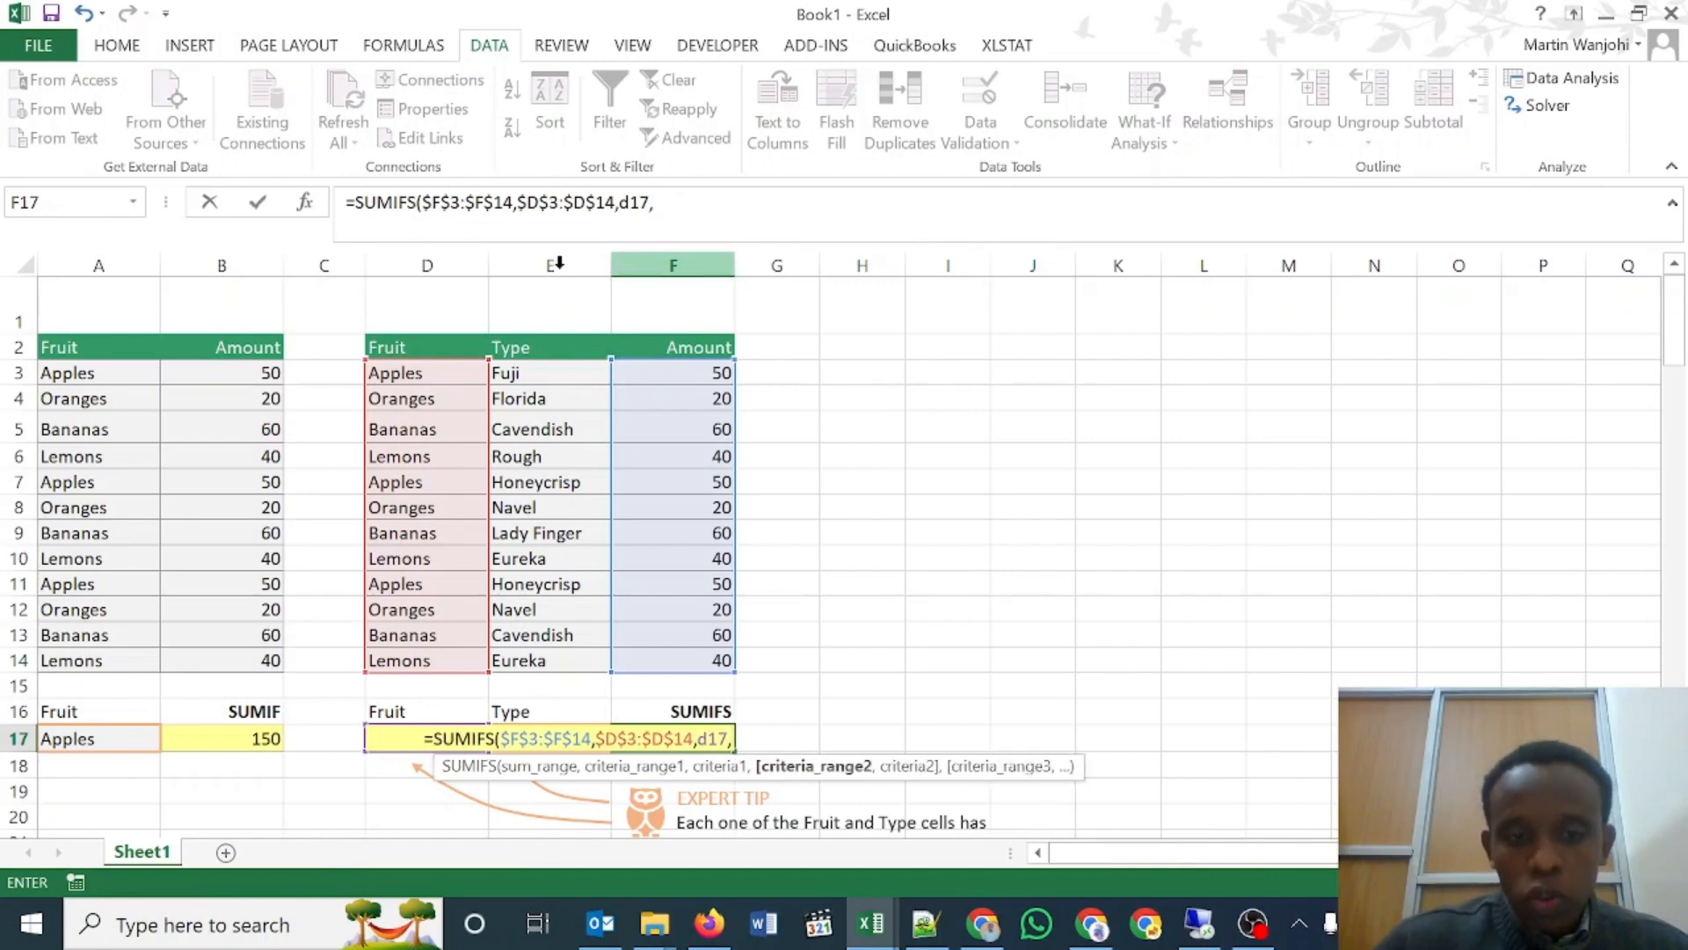
Step: Add the Type cells $E$3:$E$14 as the absolute second criteria range with E17 as its criterion, and complete the SUMIFS formula
left_click_drag(563, 373, 584, 663)
key("F4")
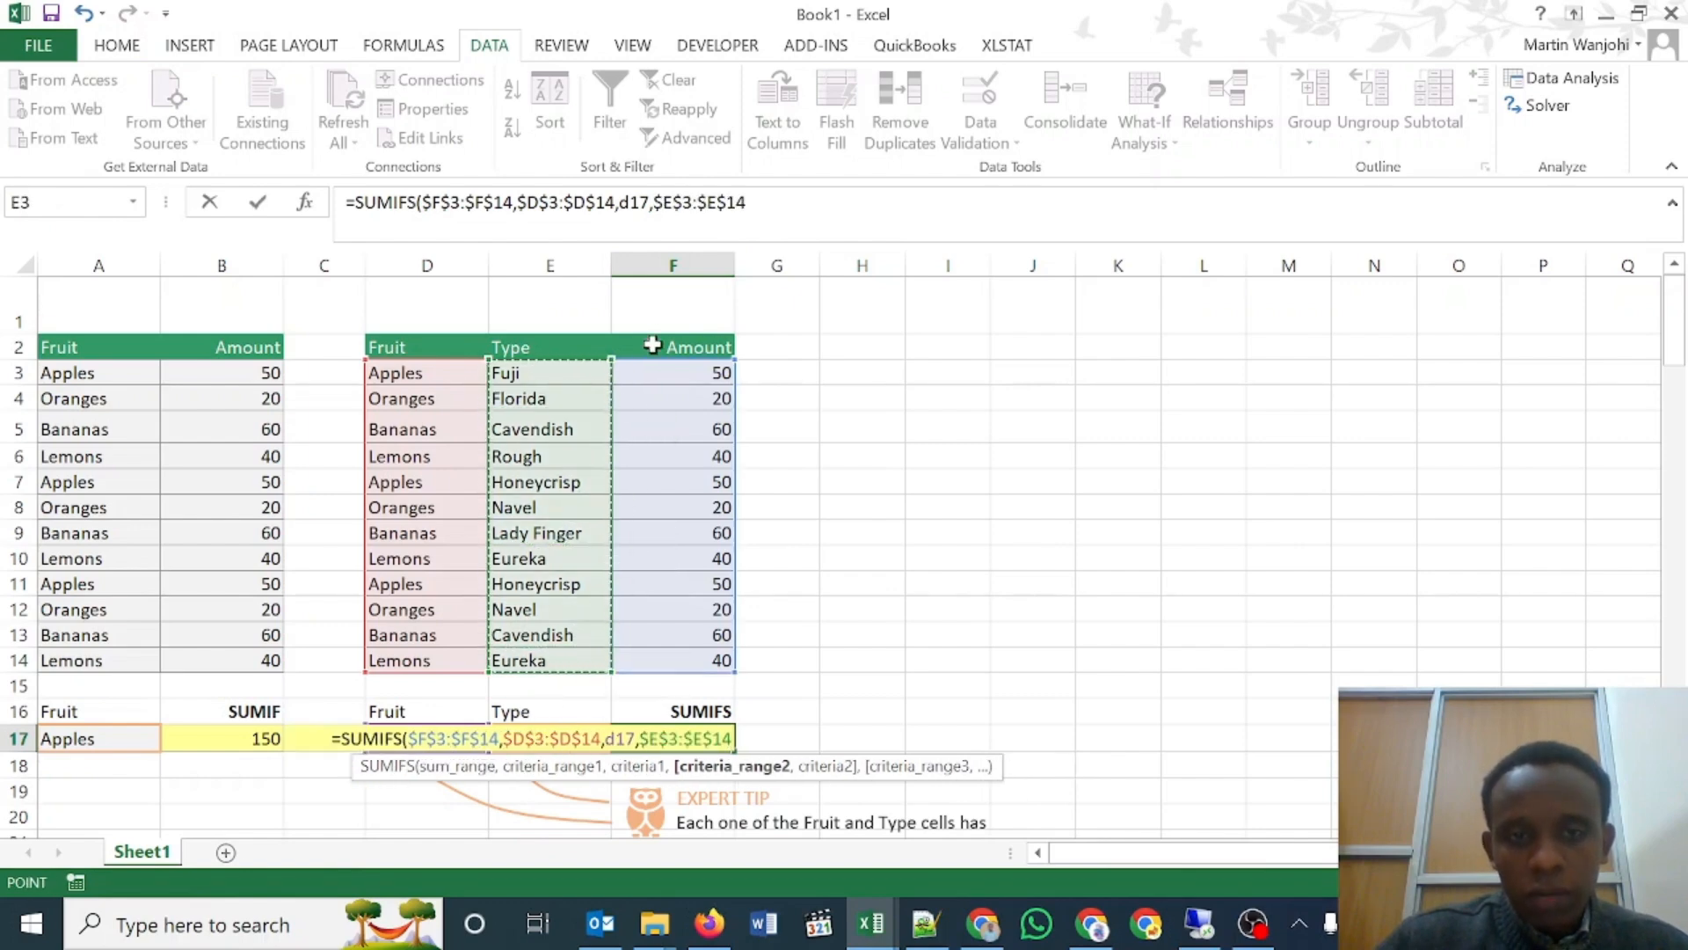
type(",")
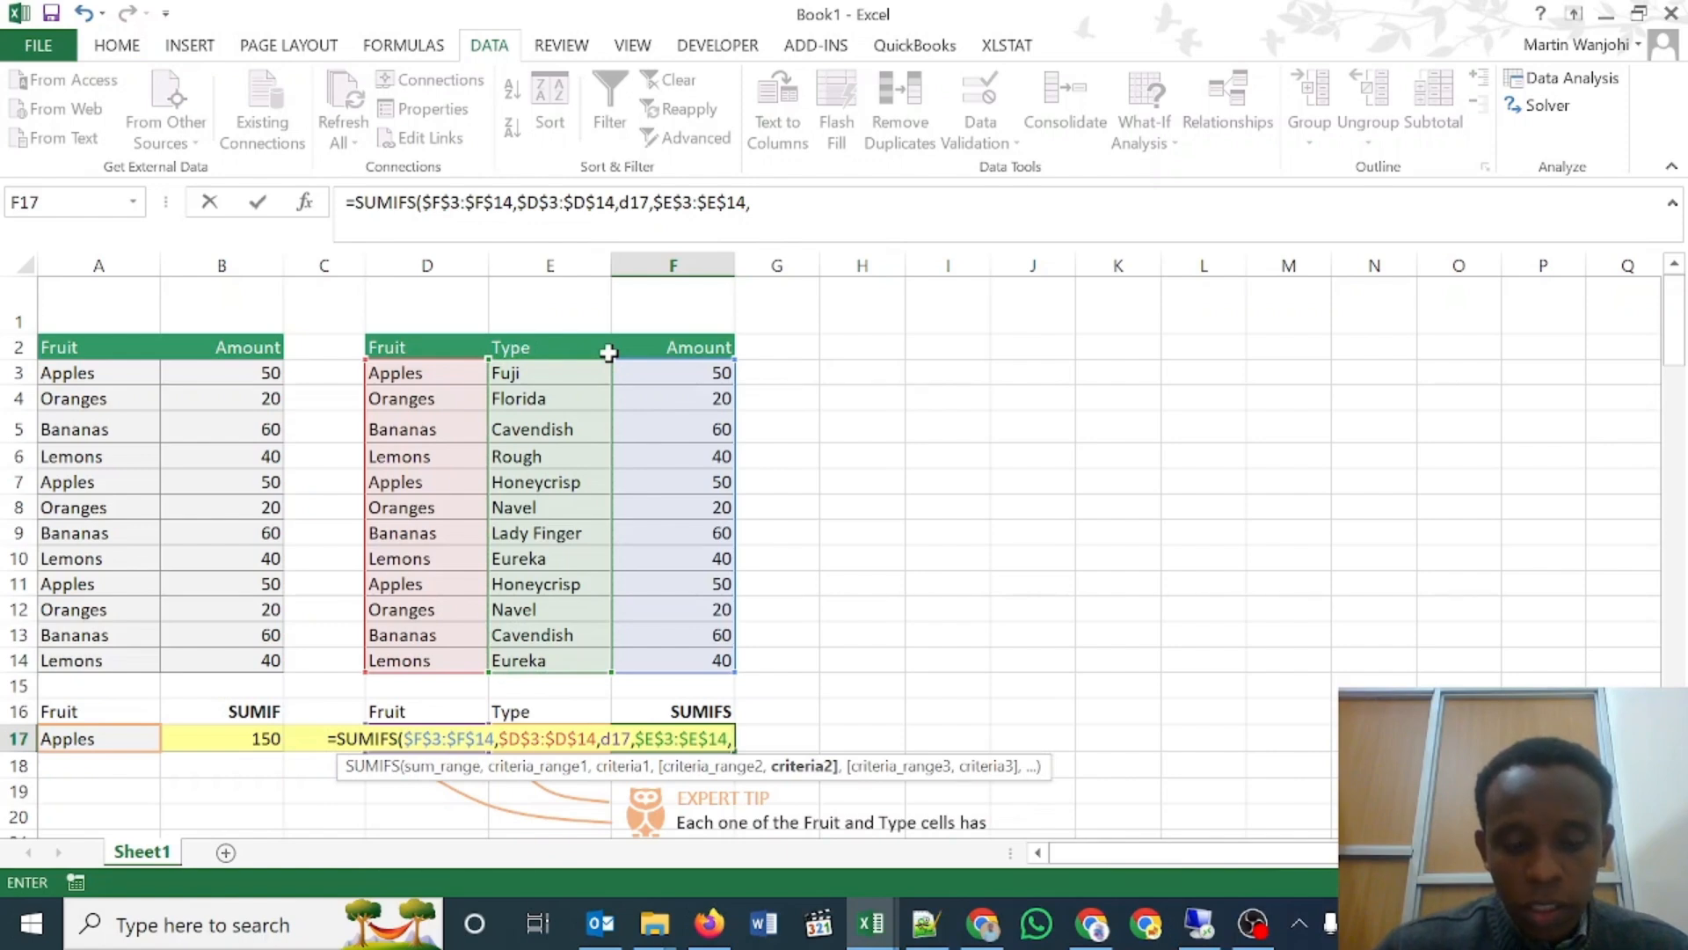
type("e2")
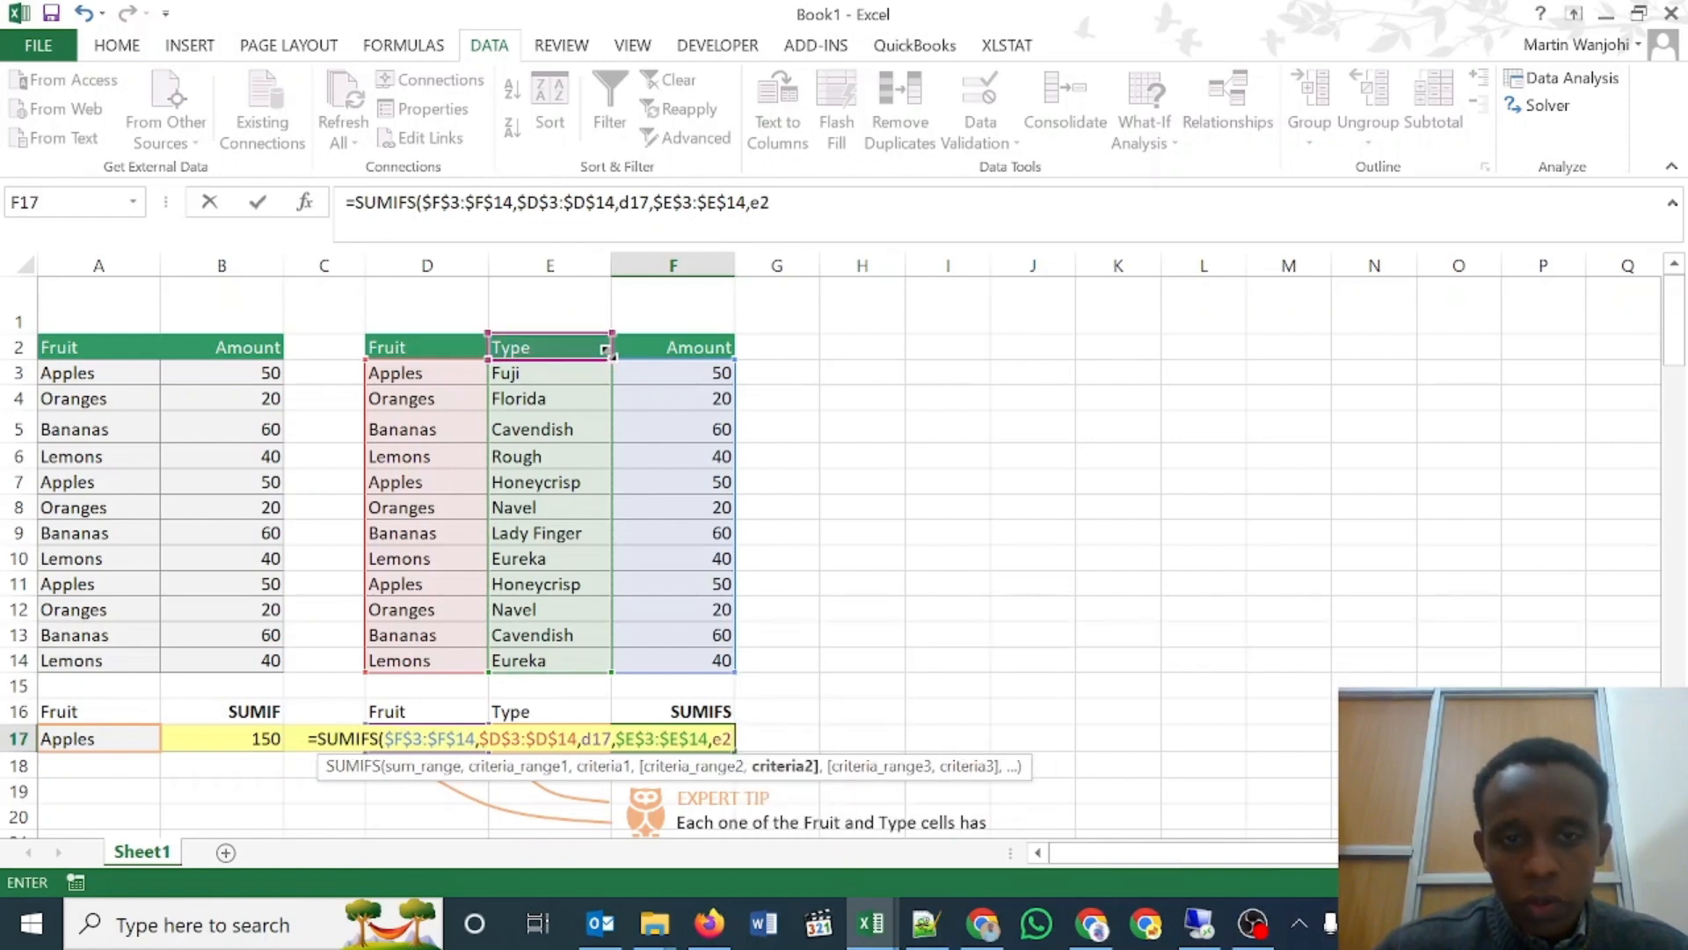
key("BackSpace")
type("1")
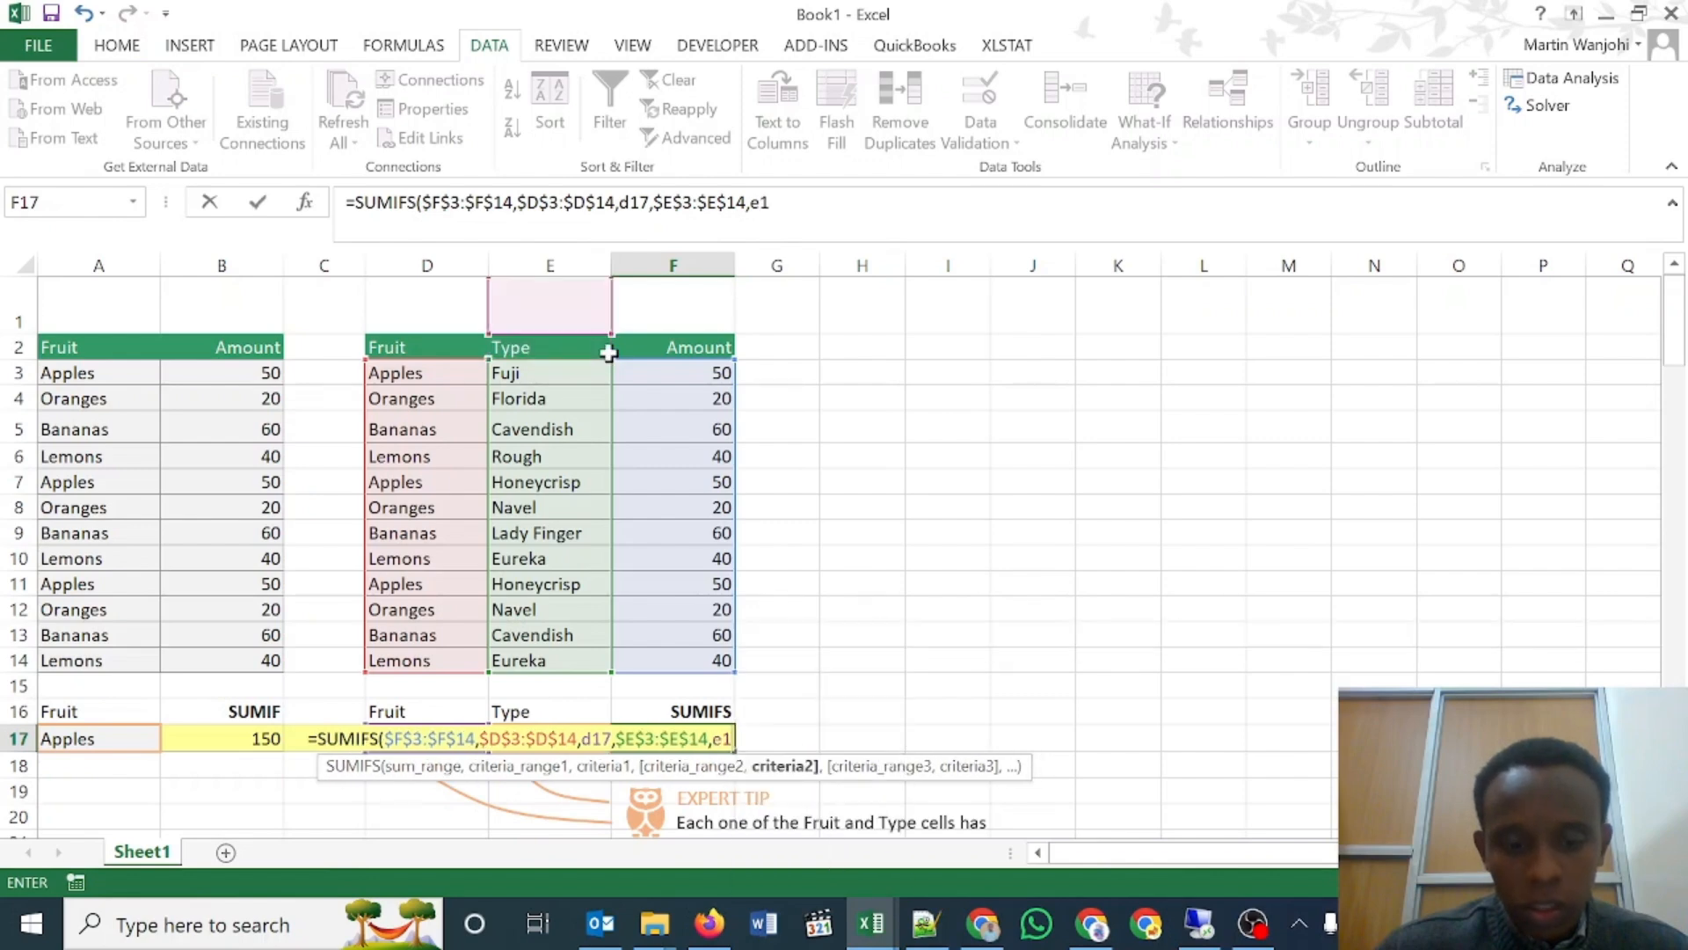
type("7")
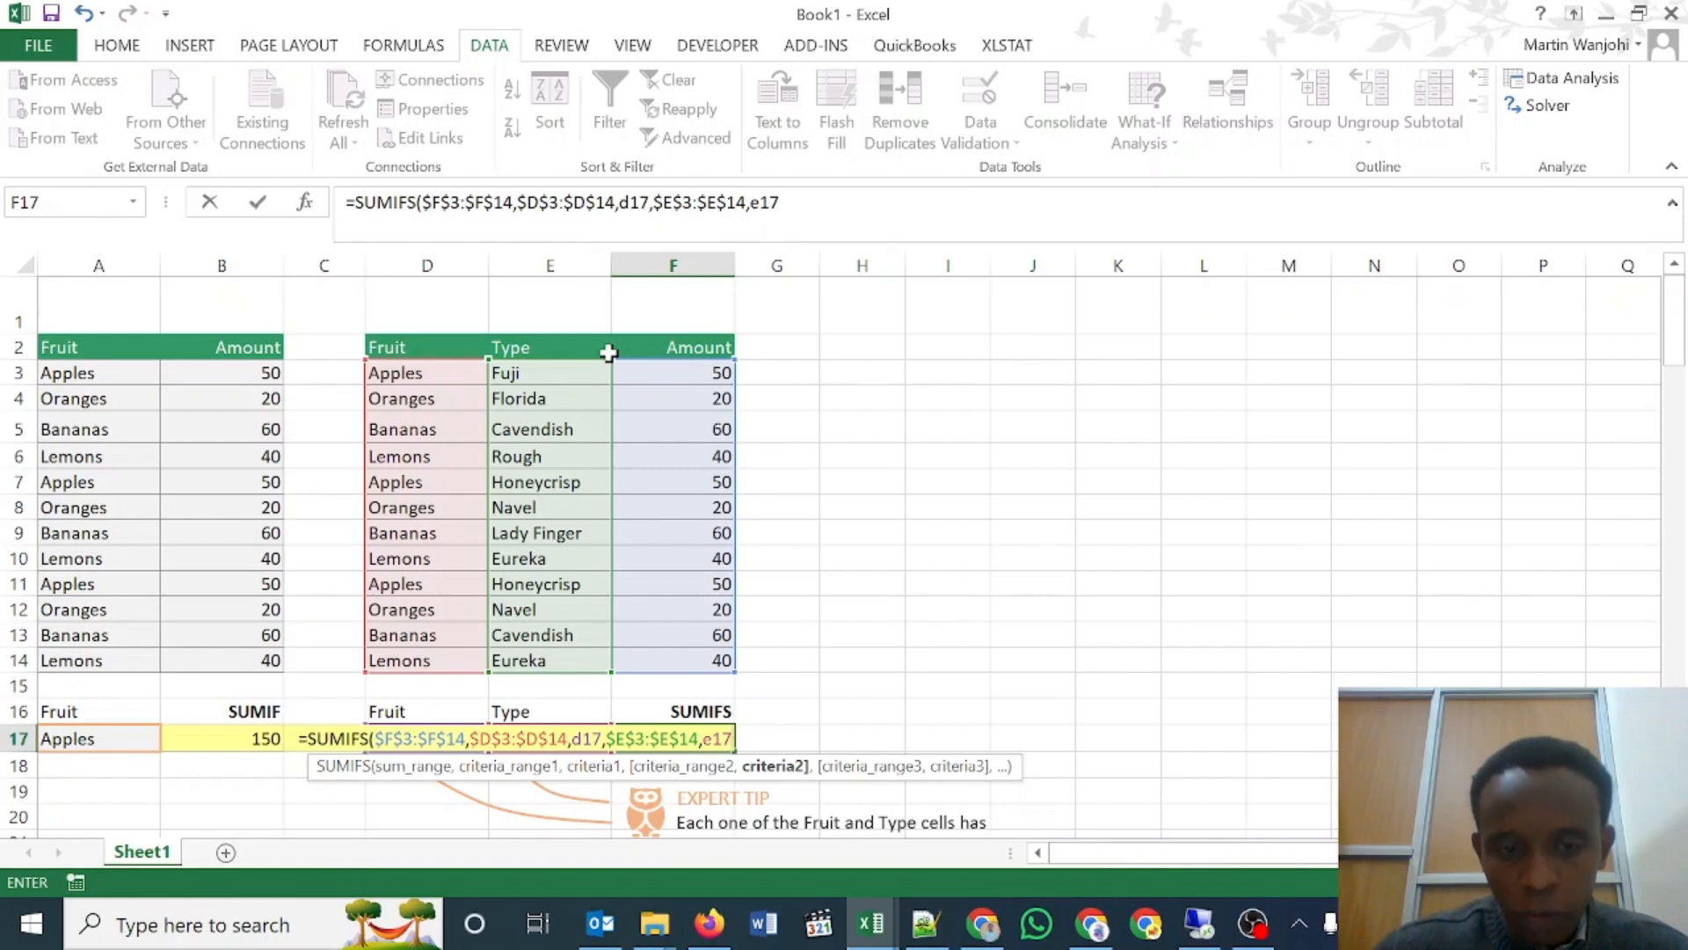
type(")")
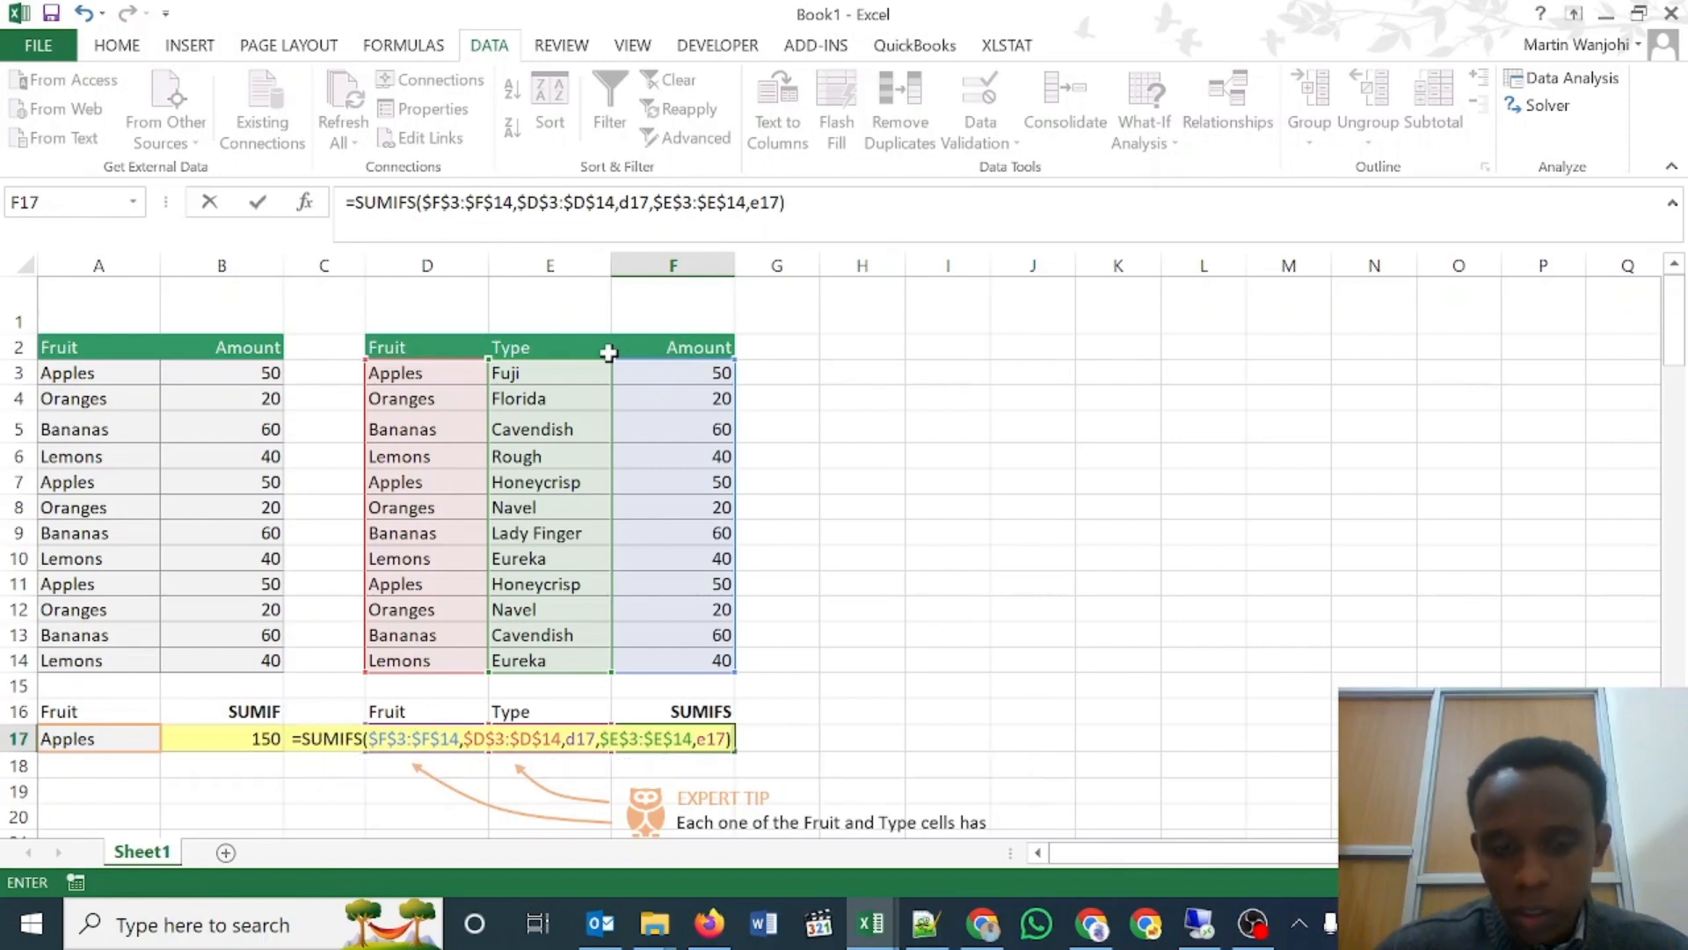
key("Return")
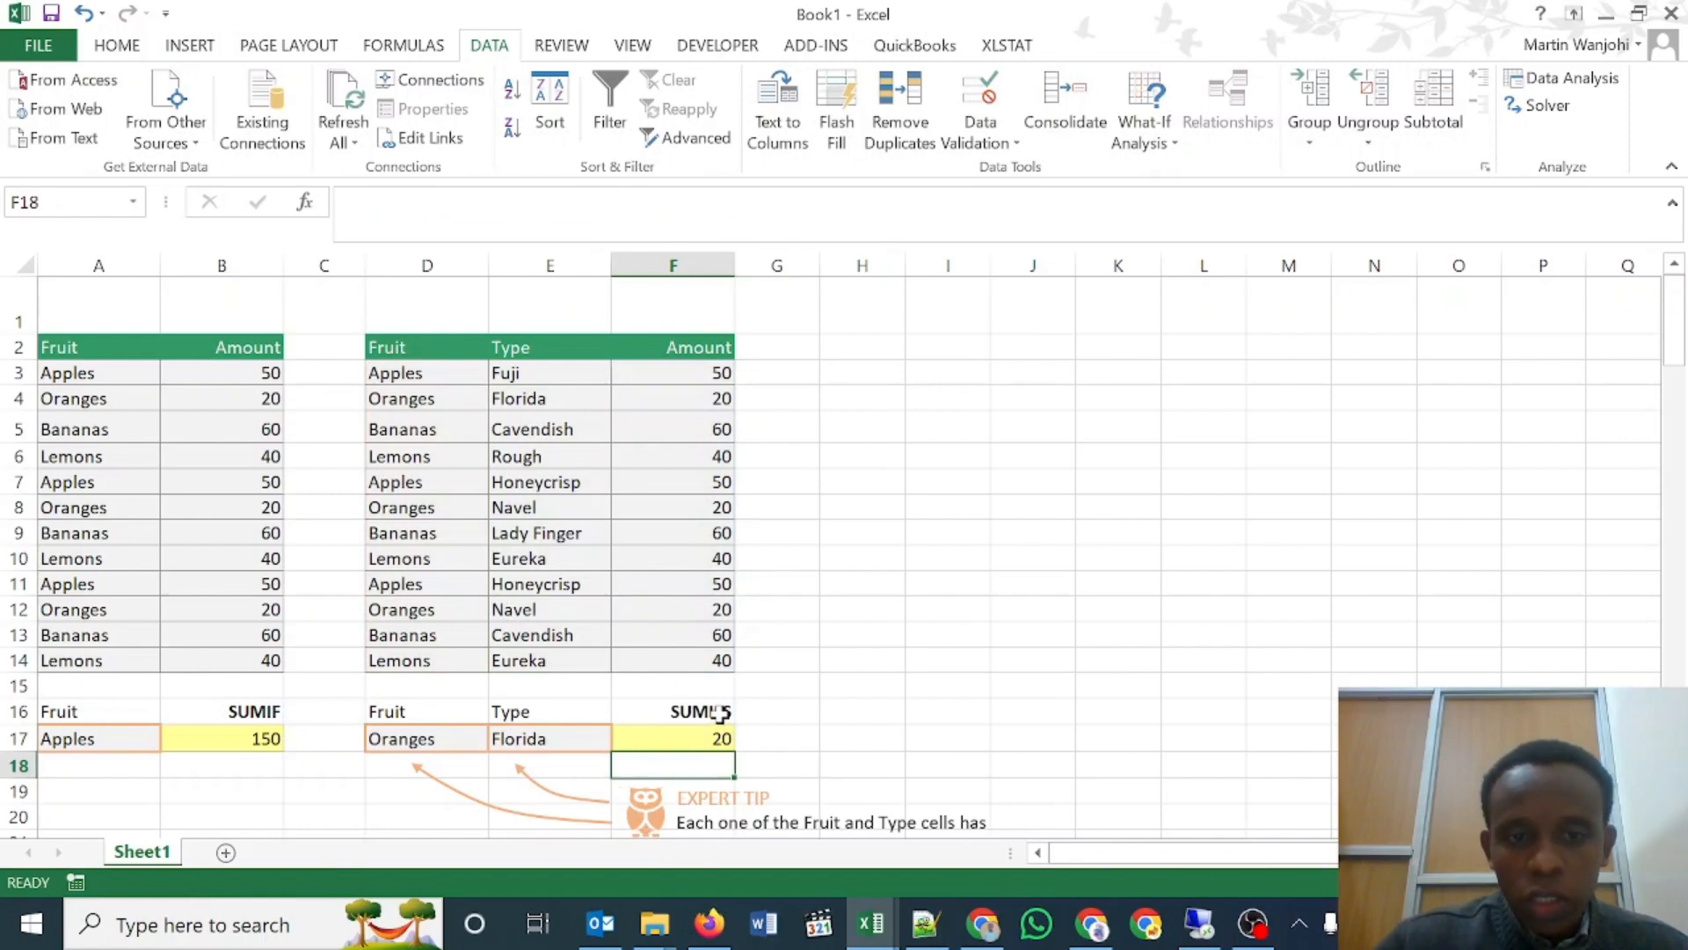
Step: Review the SUMIFS result in F17 and its fruit and type criteria cells D17 and E17
left_click(699, 734)
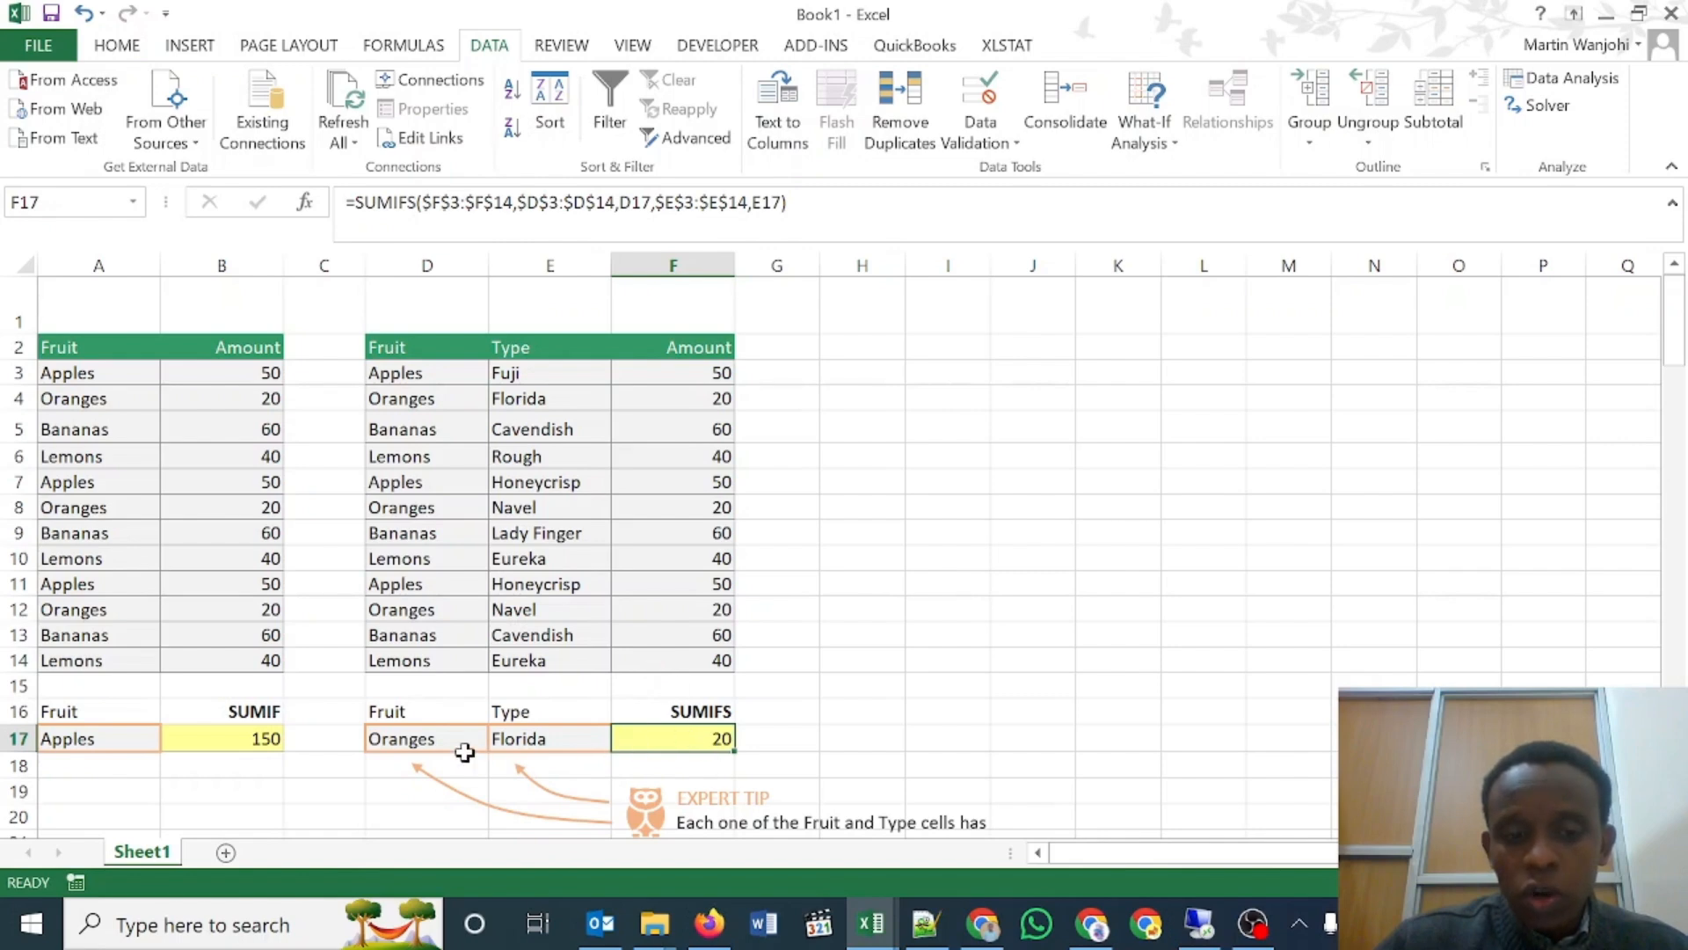
left_click(434, 741)
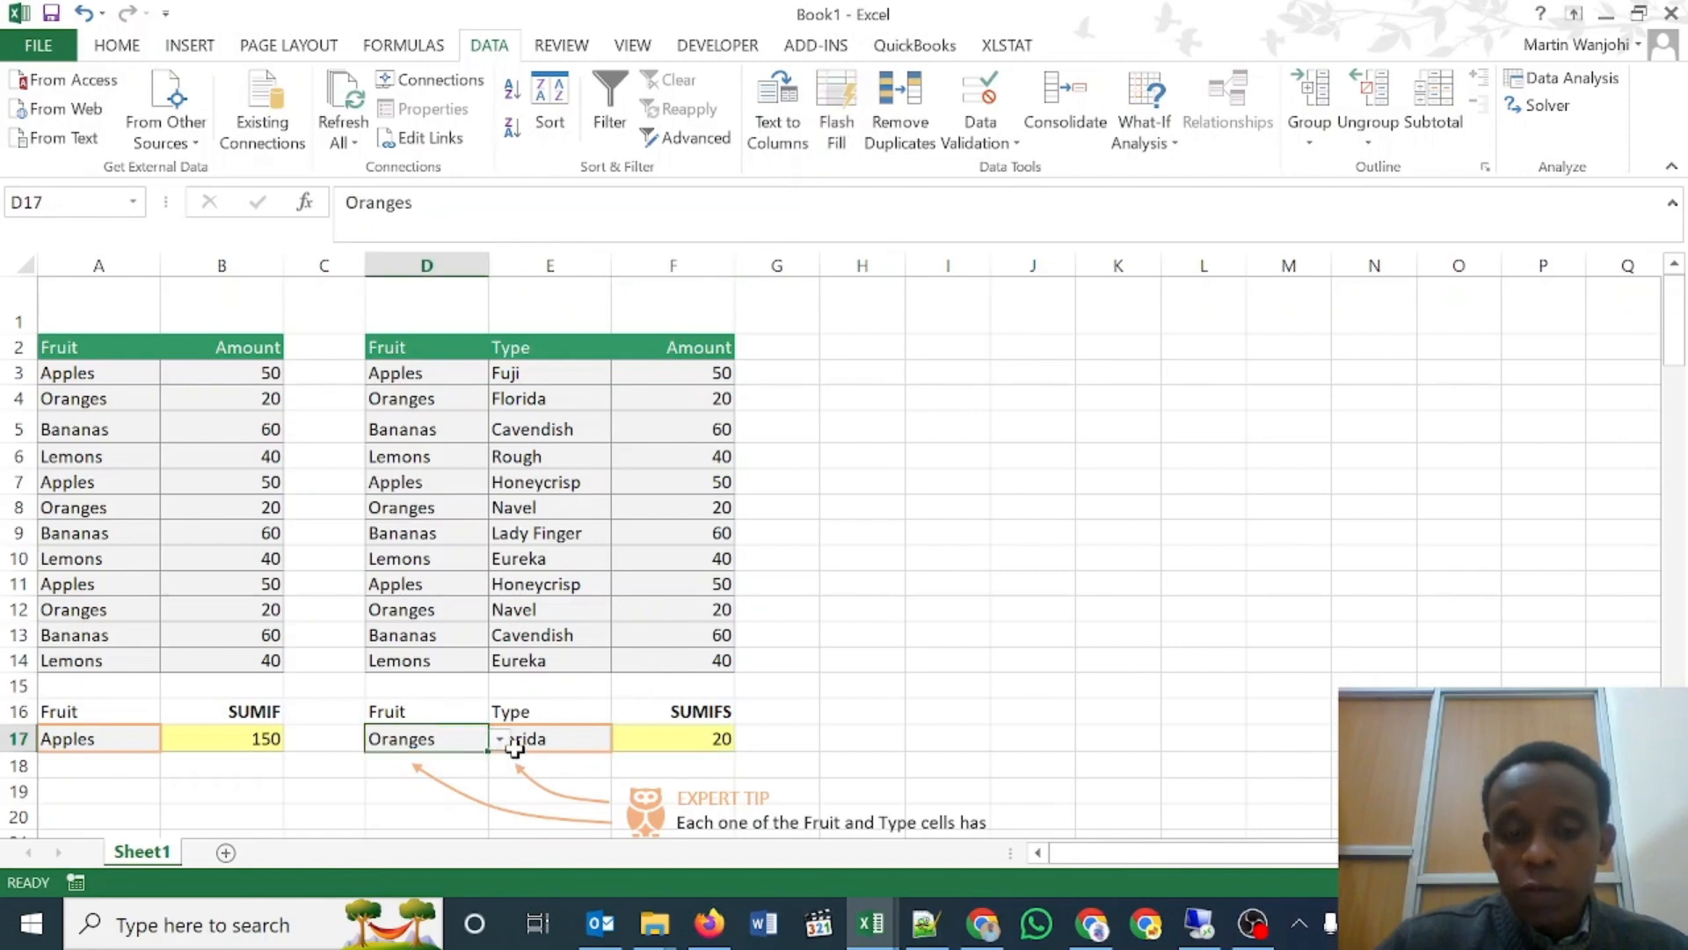
left_click(547, 738)
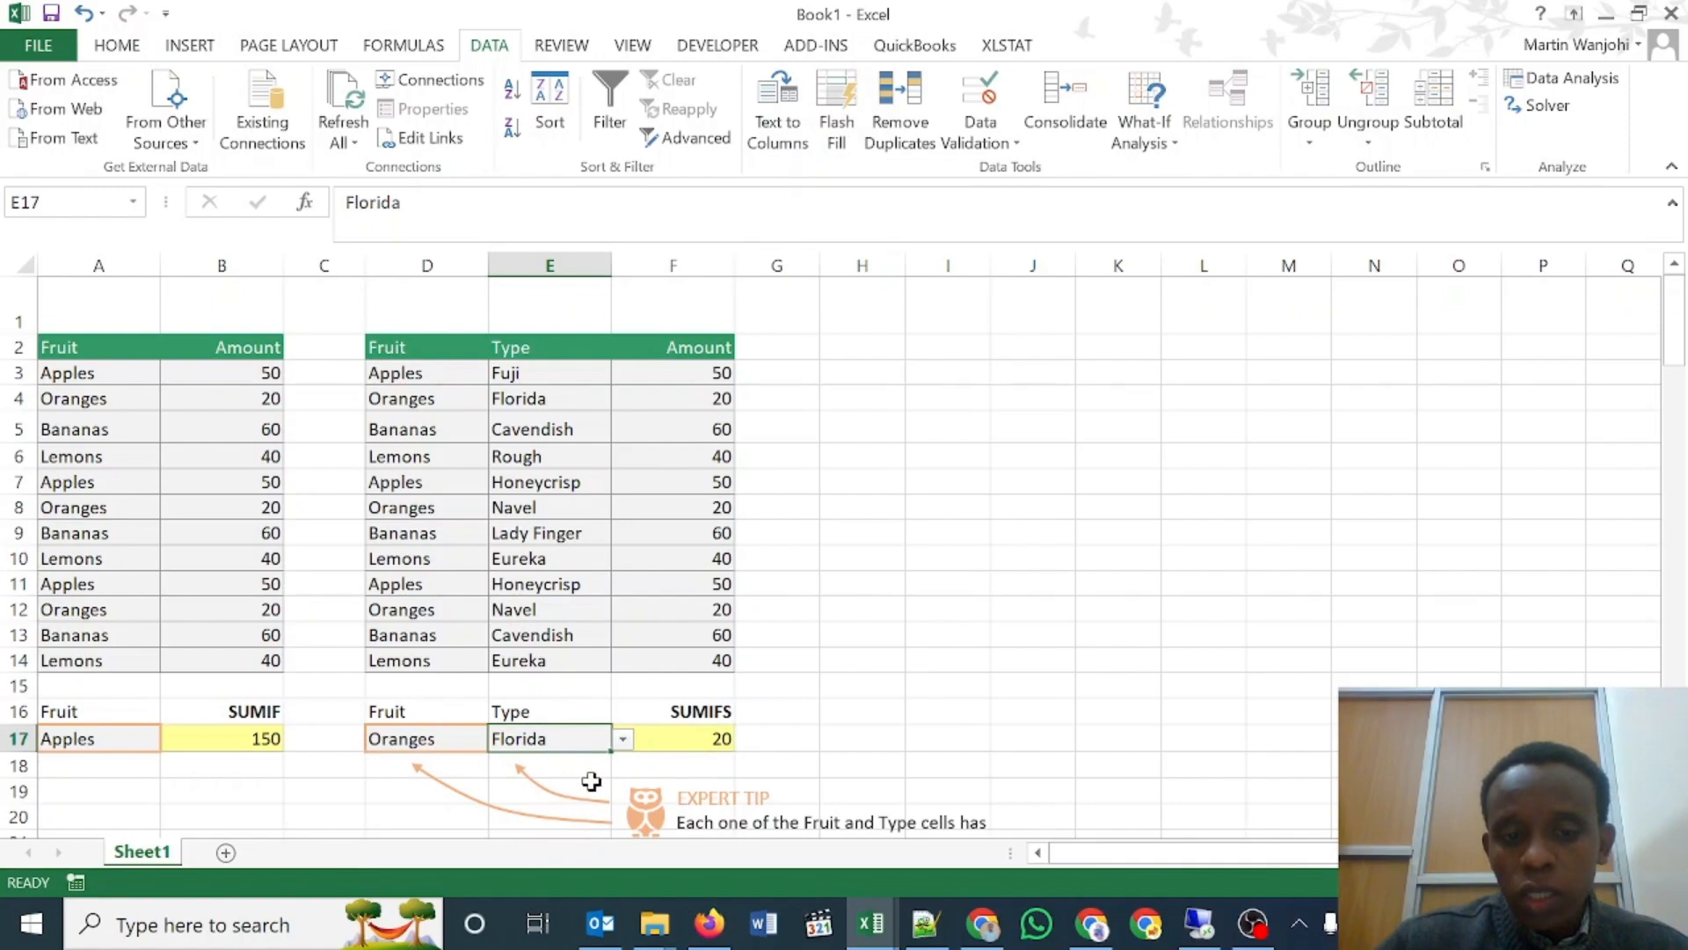